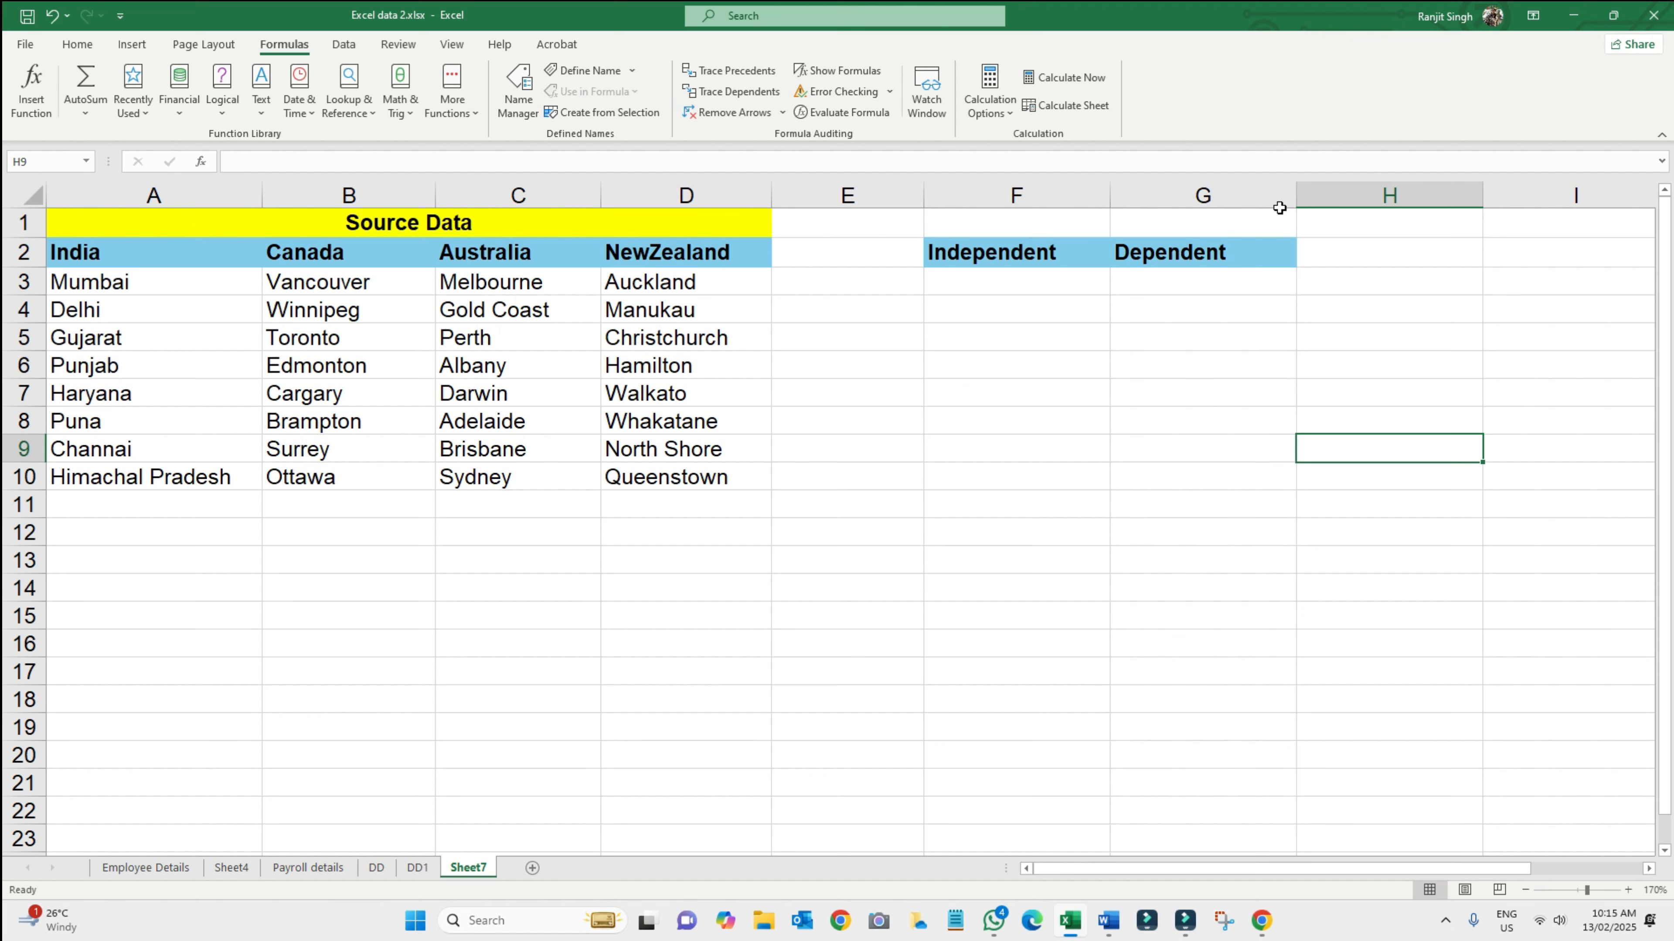
- Widen column G slightly, and restrict F3:F10 with a List data validation using =$A$2:$D$2 as the source
left_click_drag(1297, 196, 1313, 197)
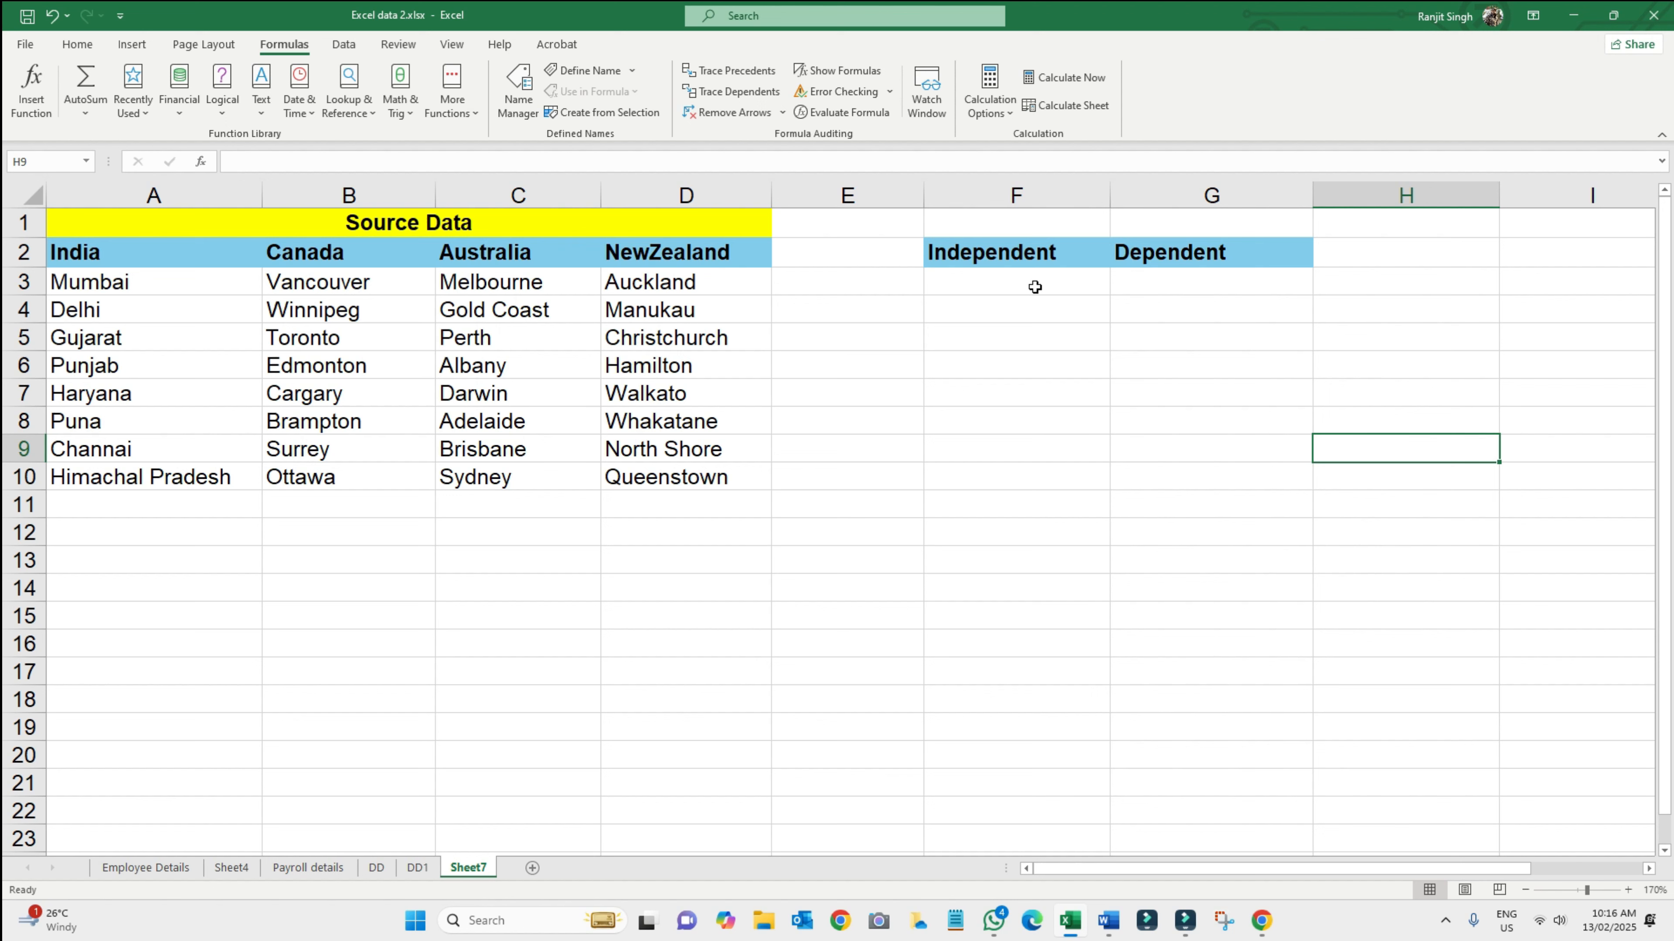
left_click_drag(1035, 286, 1033, 480)
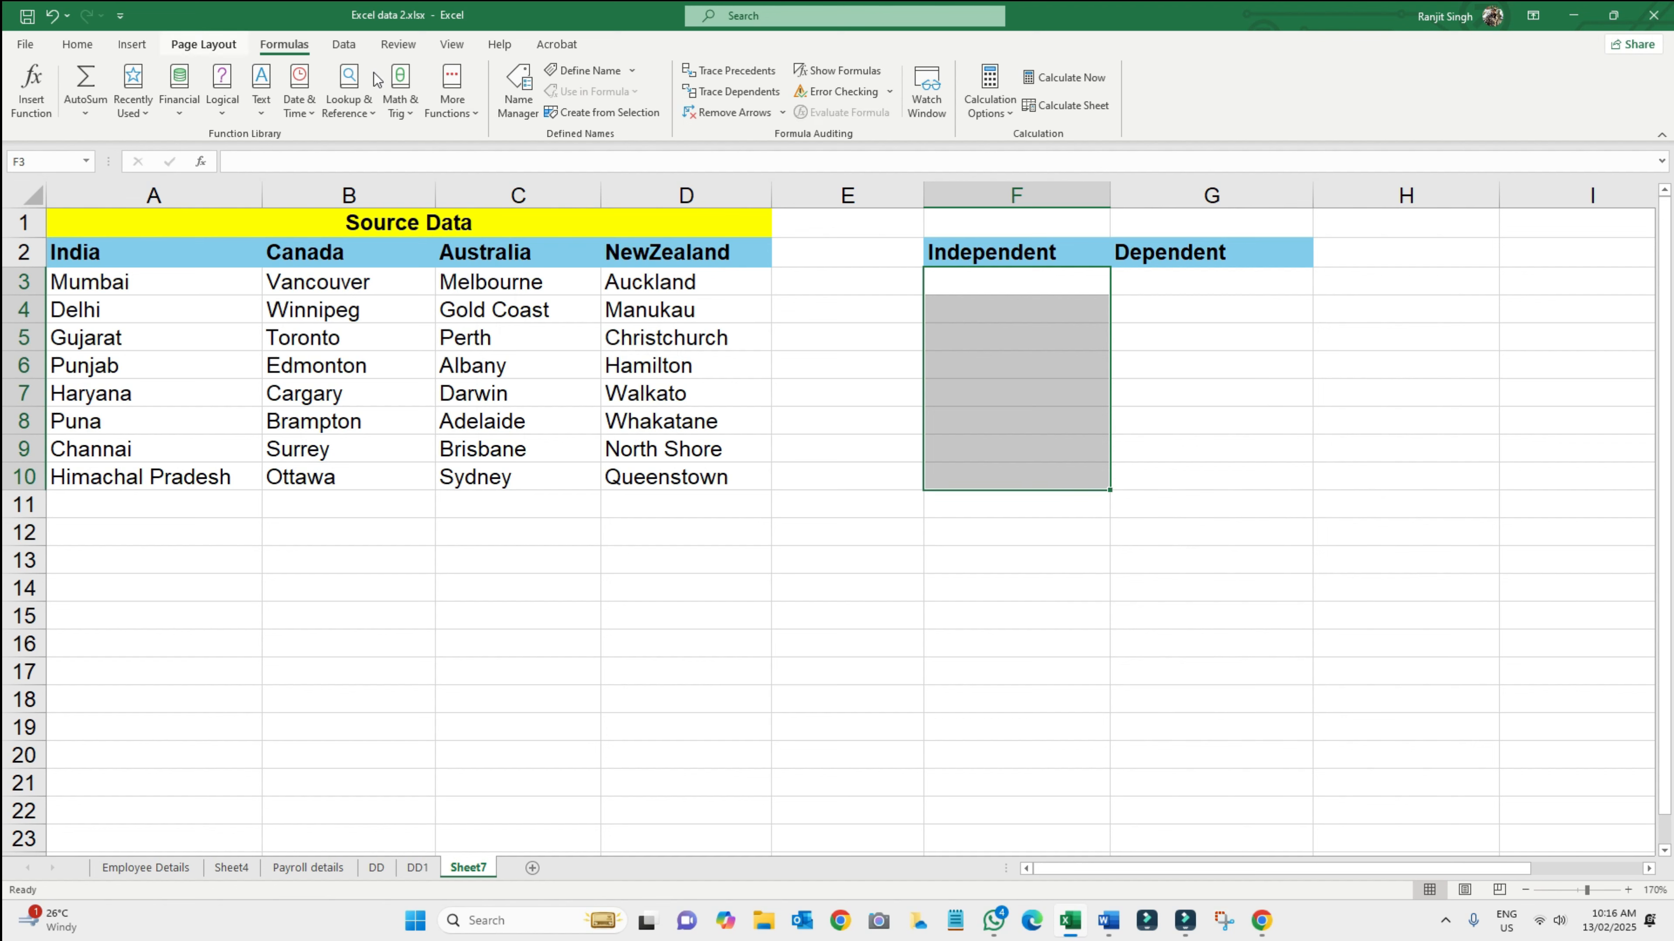
left_click(344, 44)
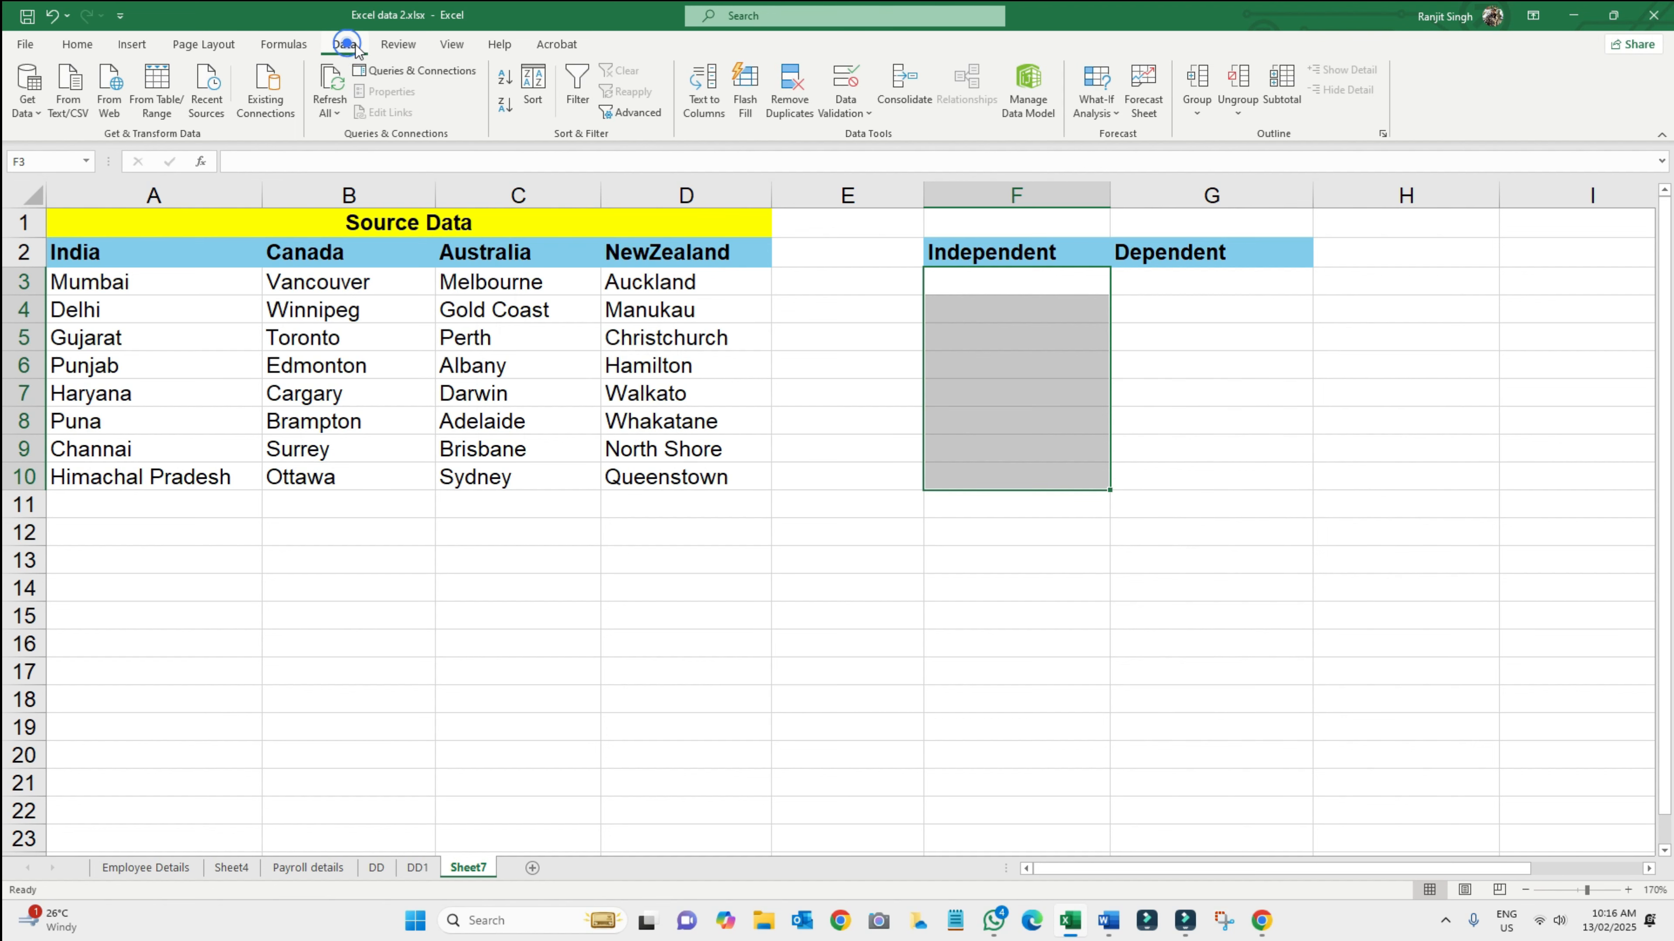
left_click(837, 105)
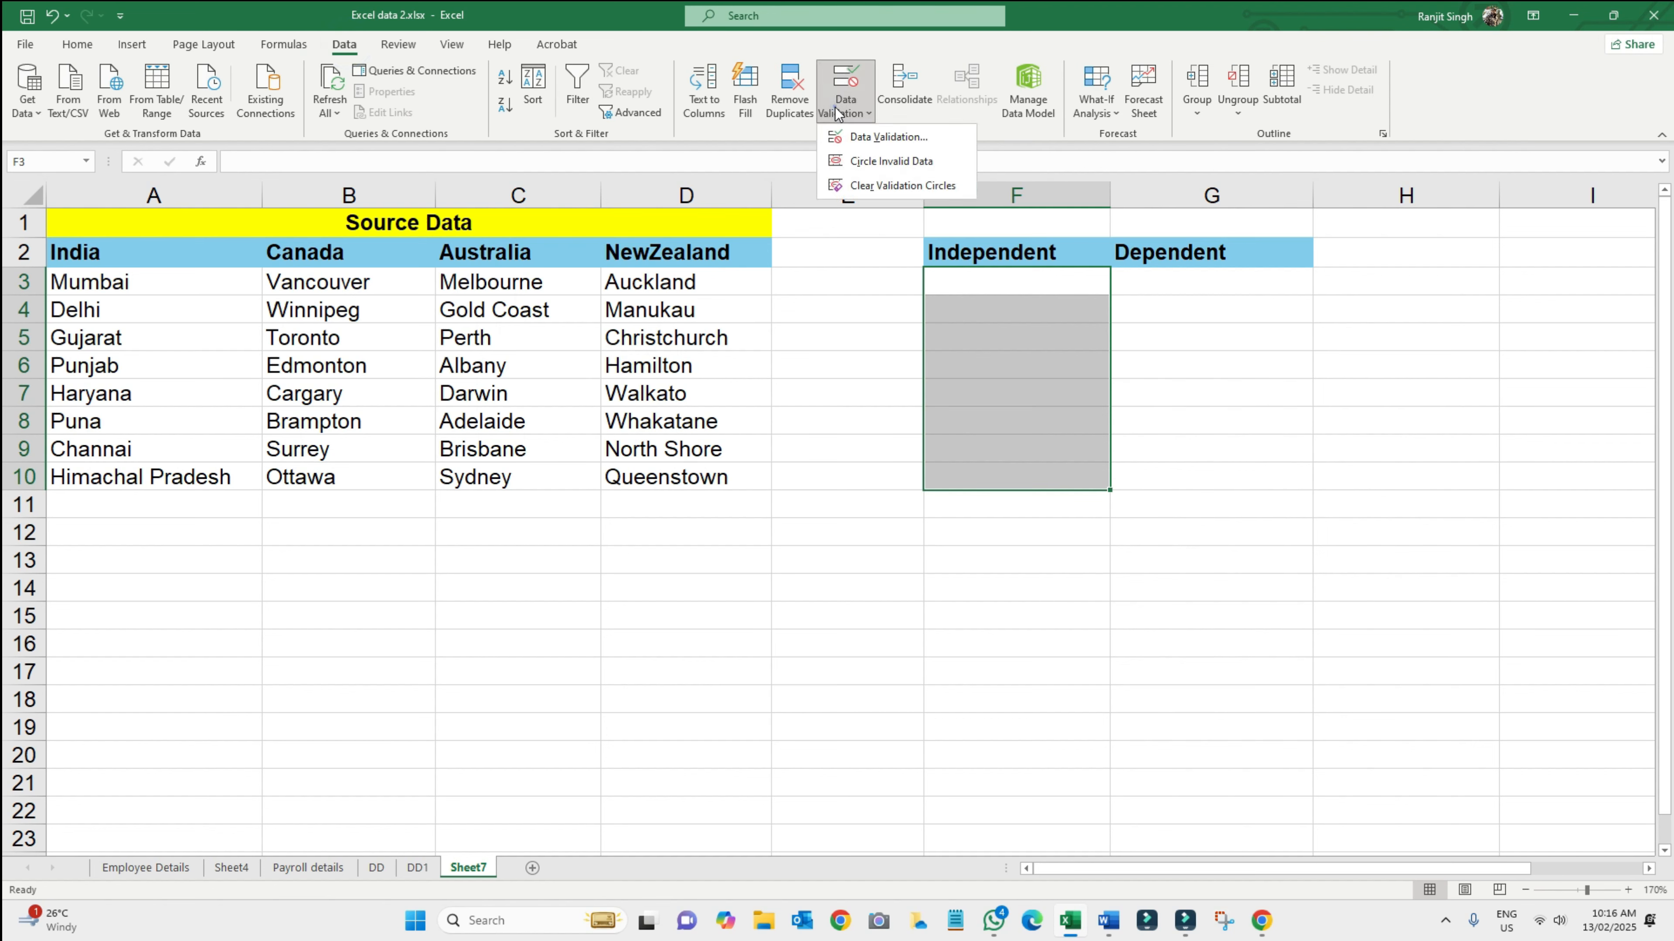
left_click(890, 137)
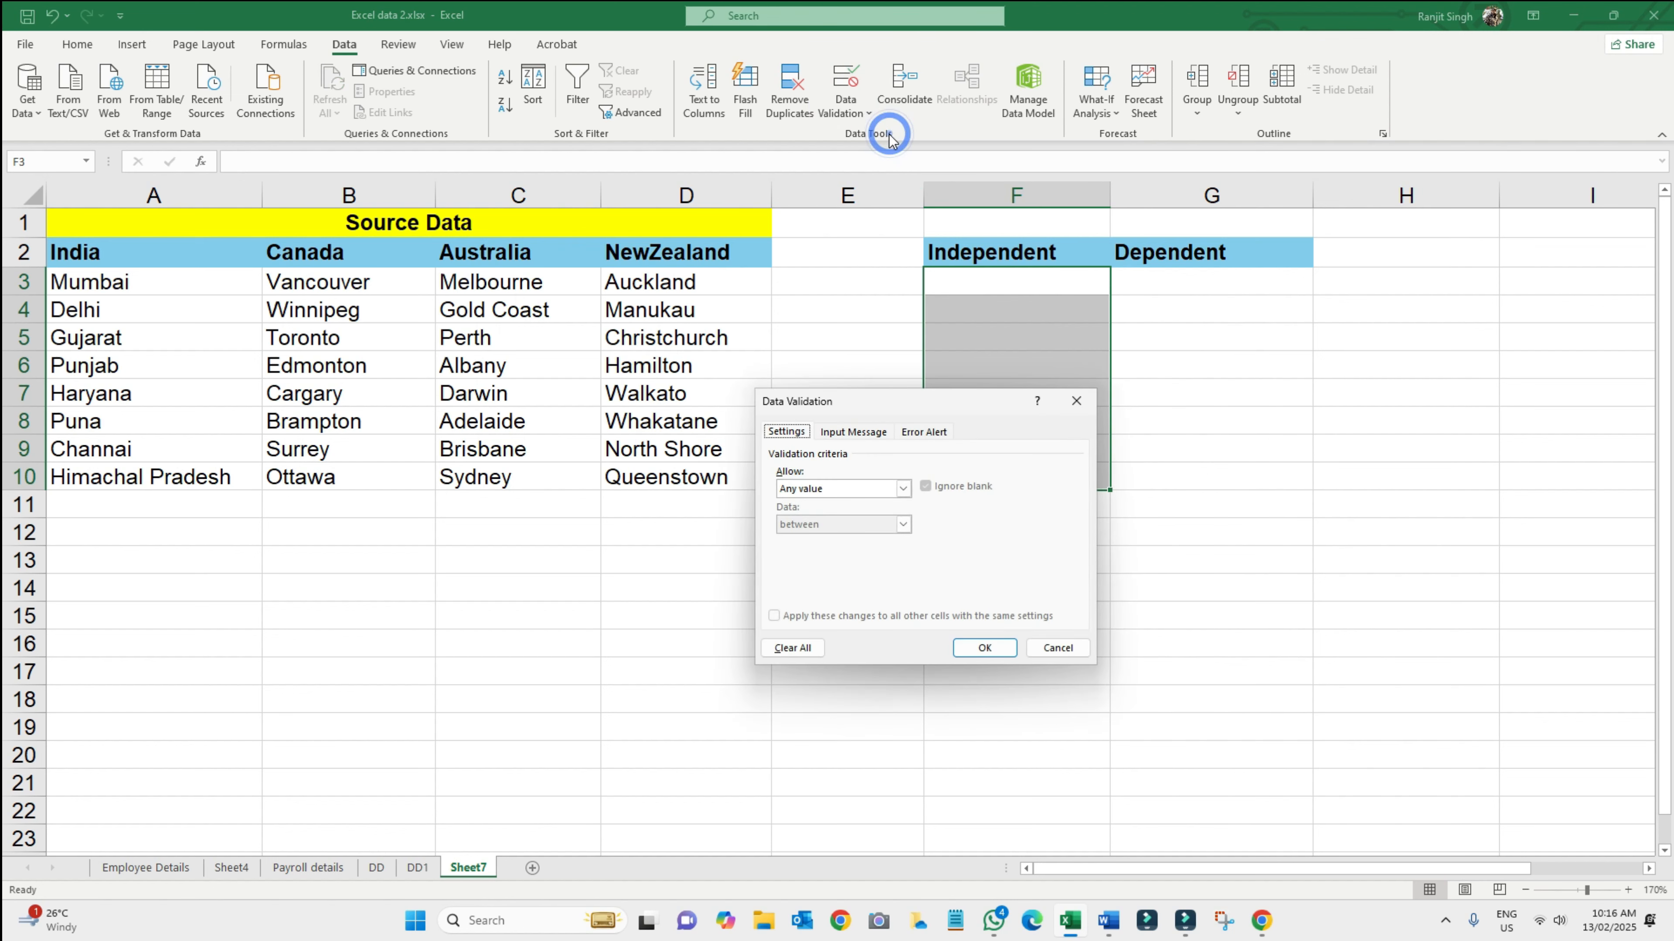
left_click_drag(886, 403, 549, 364)
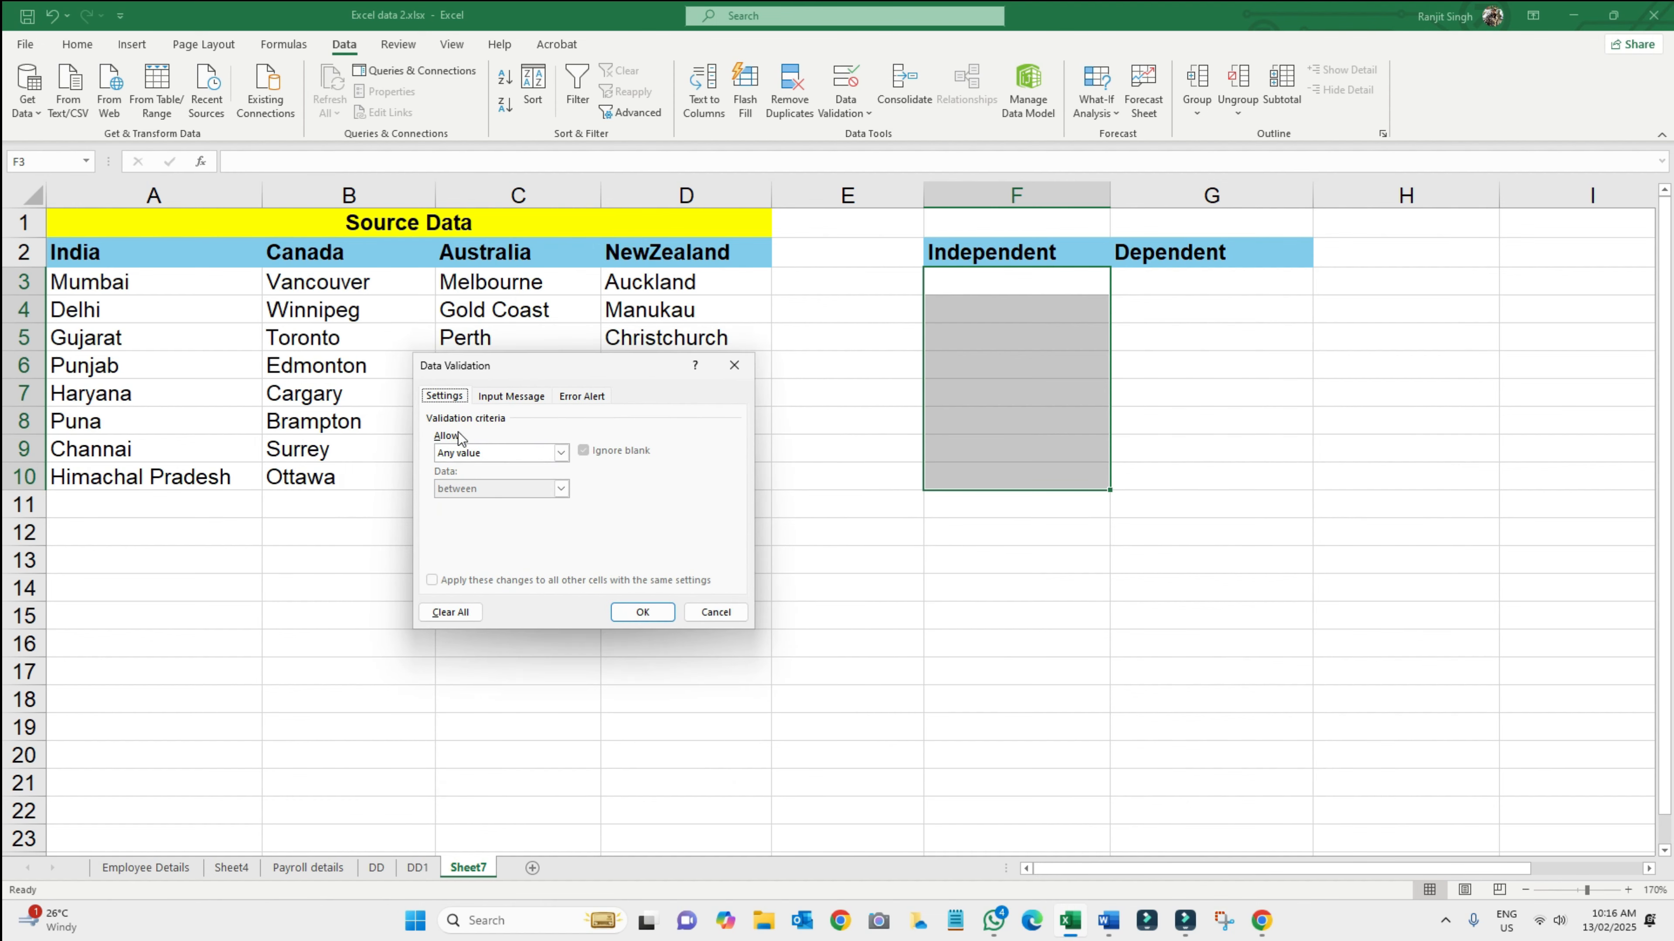
left_click(561, 453)
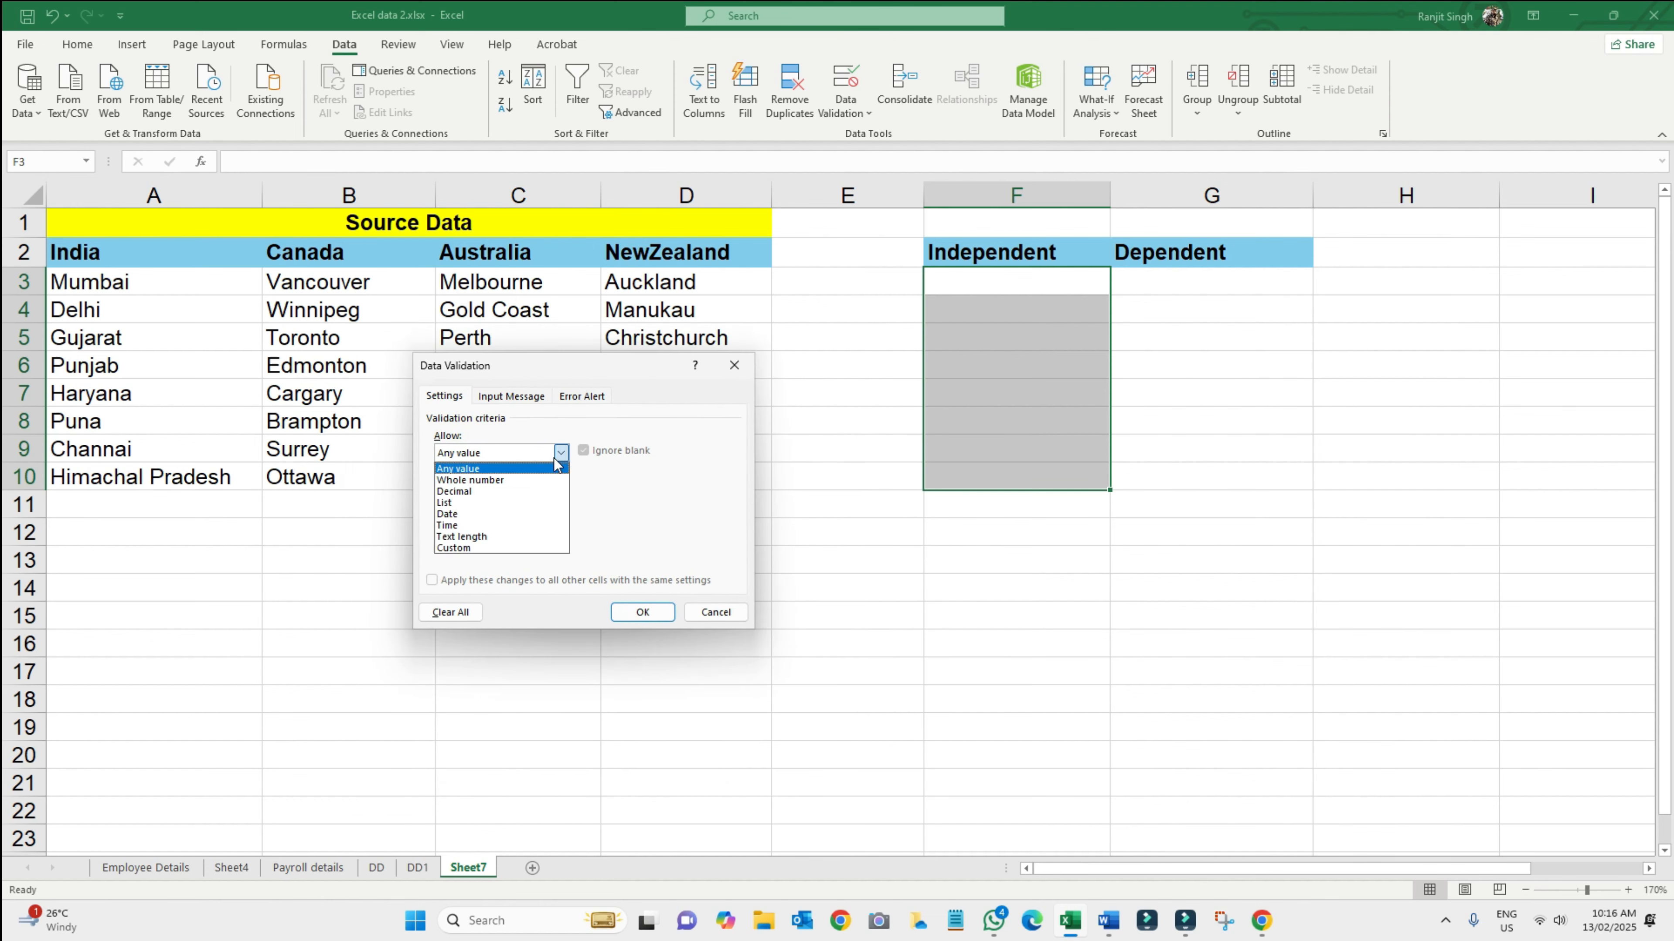
left_click(444, 504)
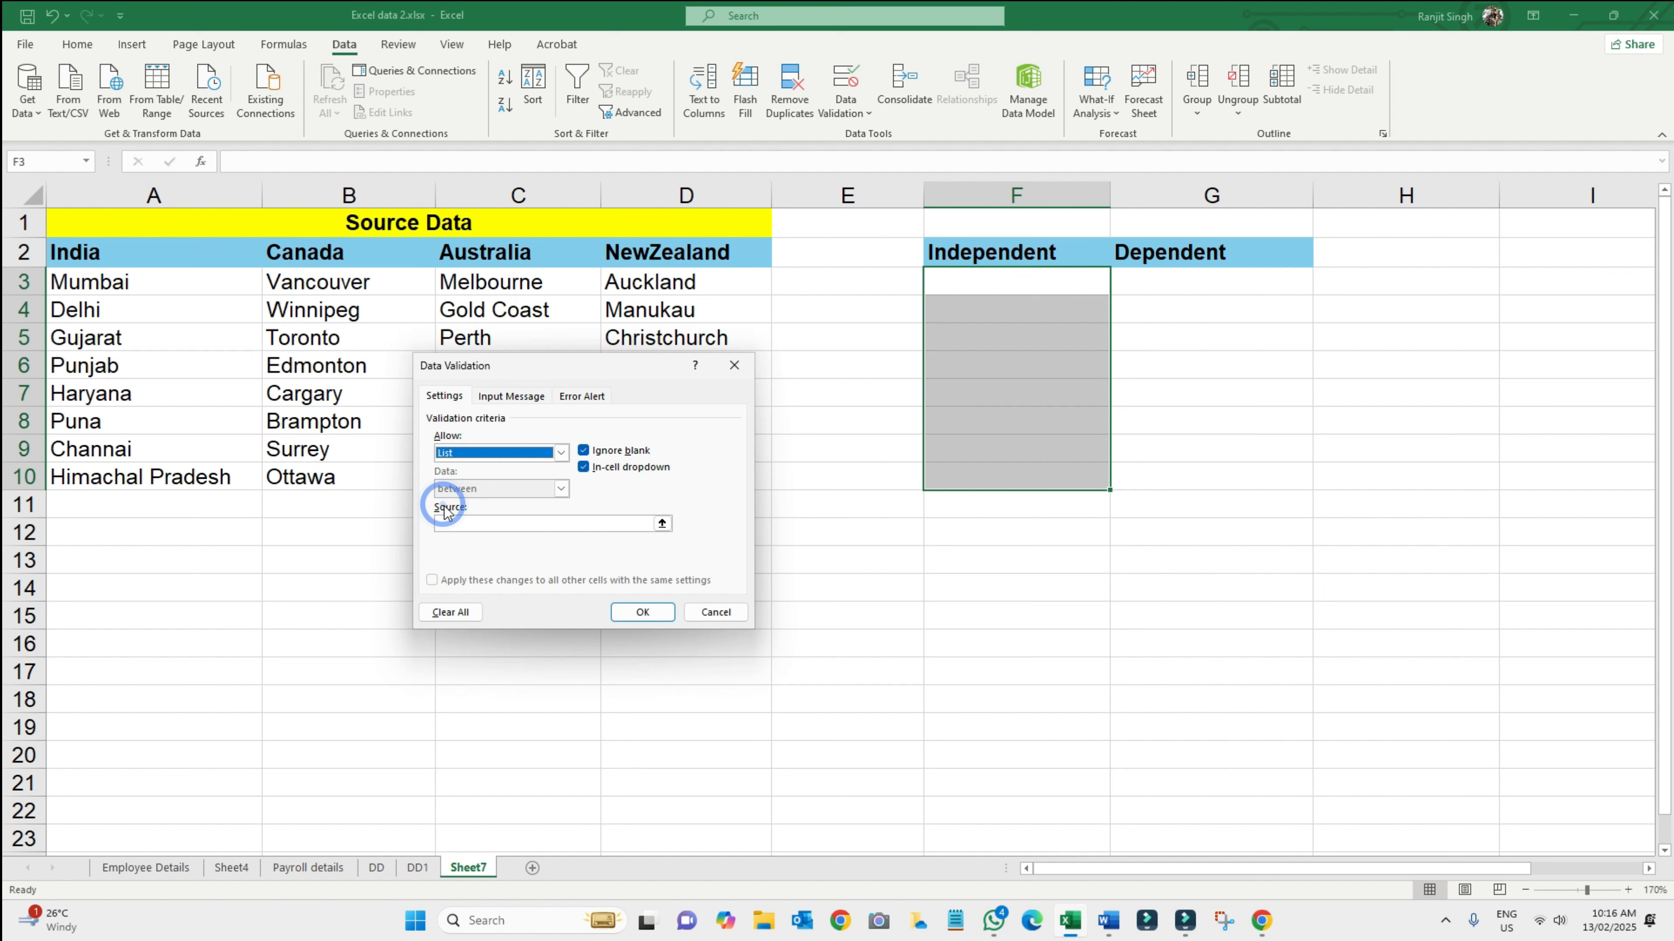
left_click(476, 523)
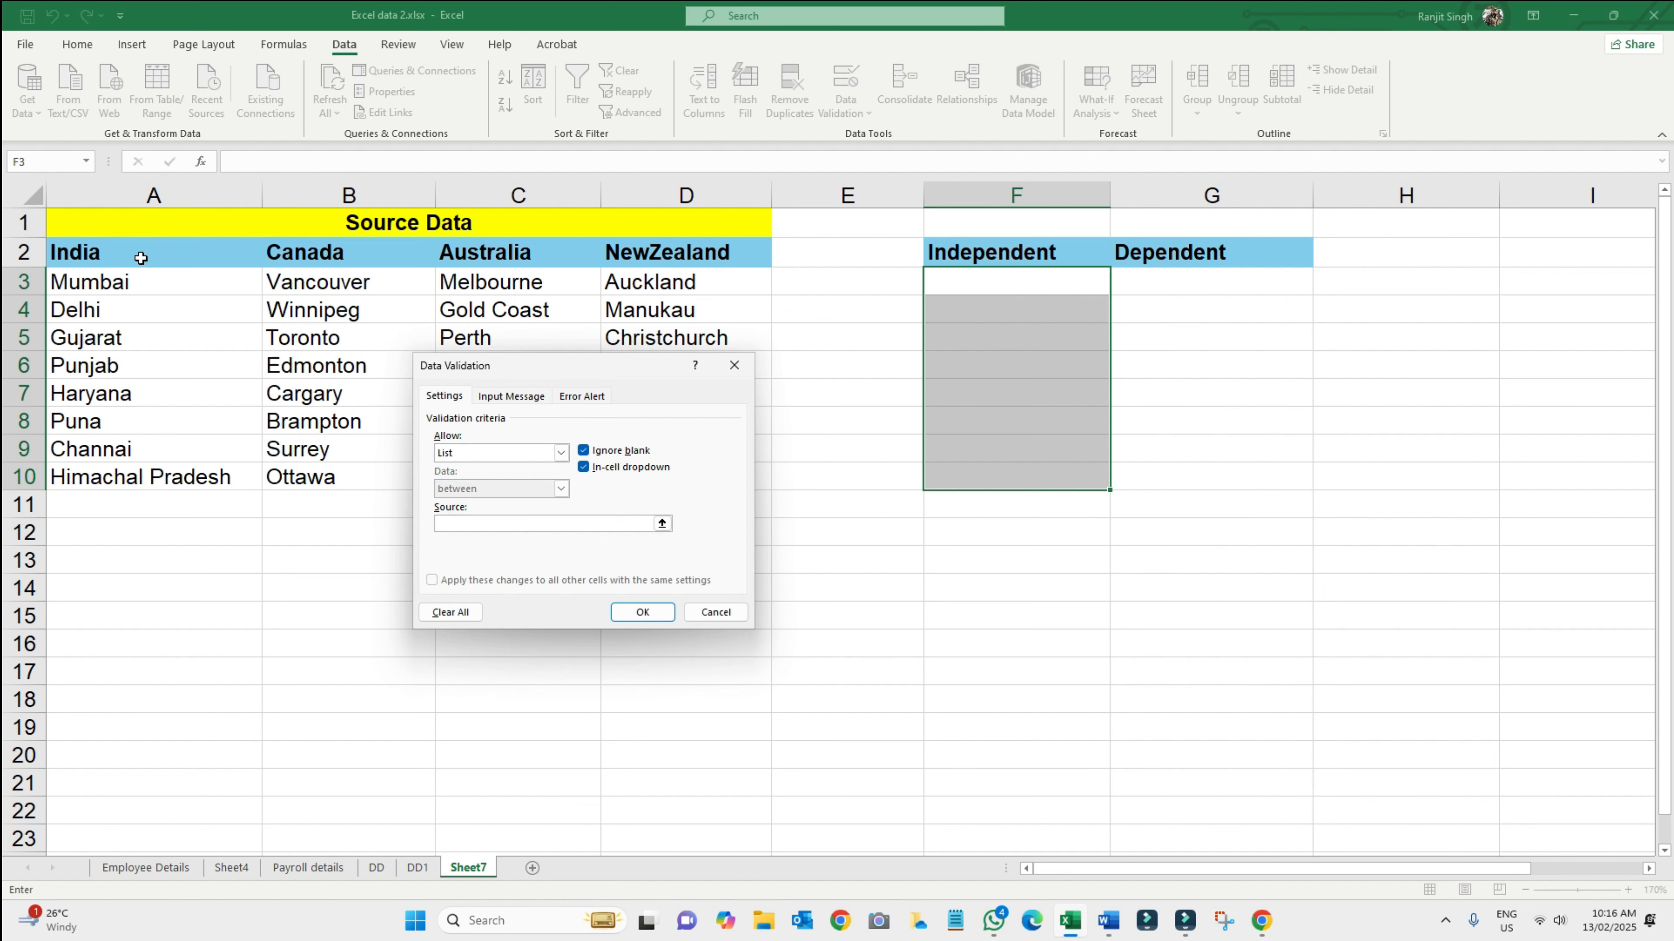
left_click_drag(141, 255, 708, 260)
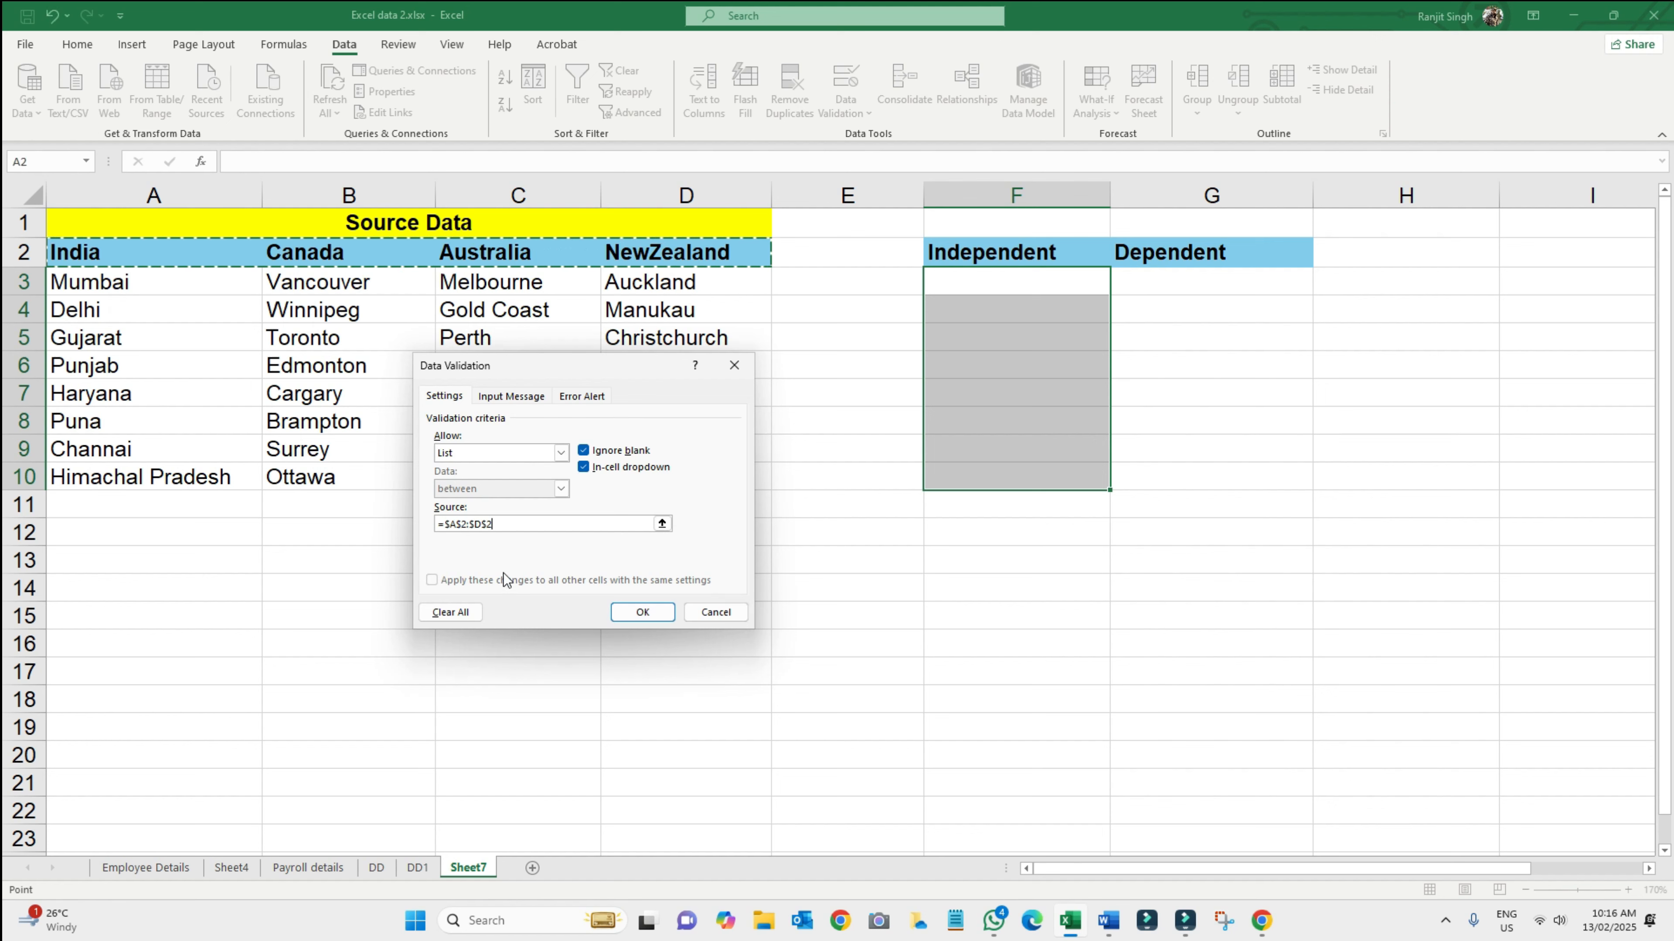
left_click(642, 612)
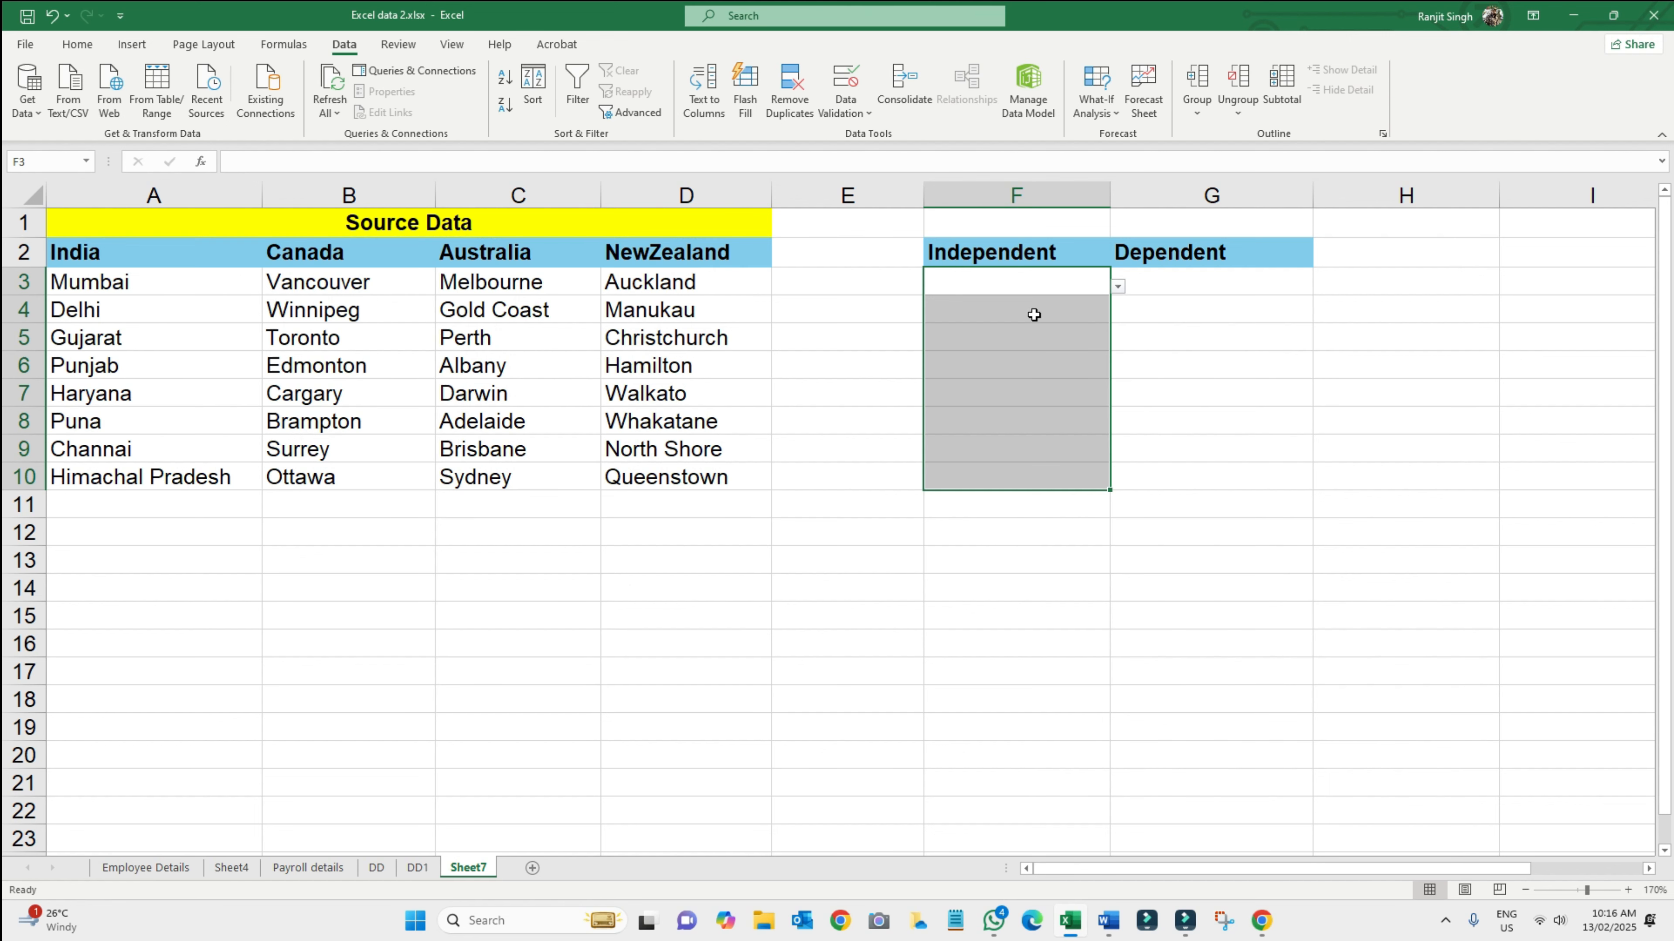
- Choose Australia from the drop-down list in F3 and NewZealand from the one in F7
left_click(1057, 286)
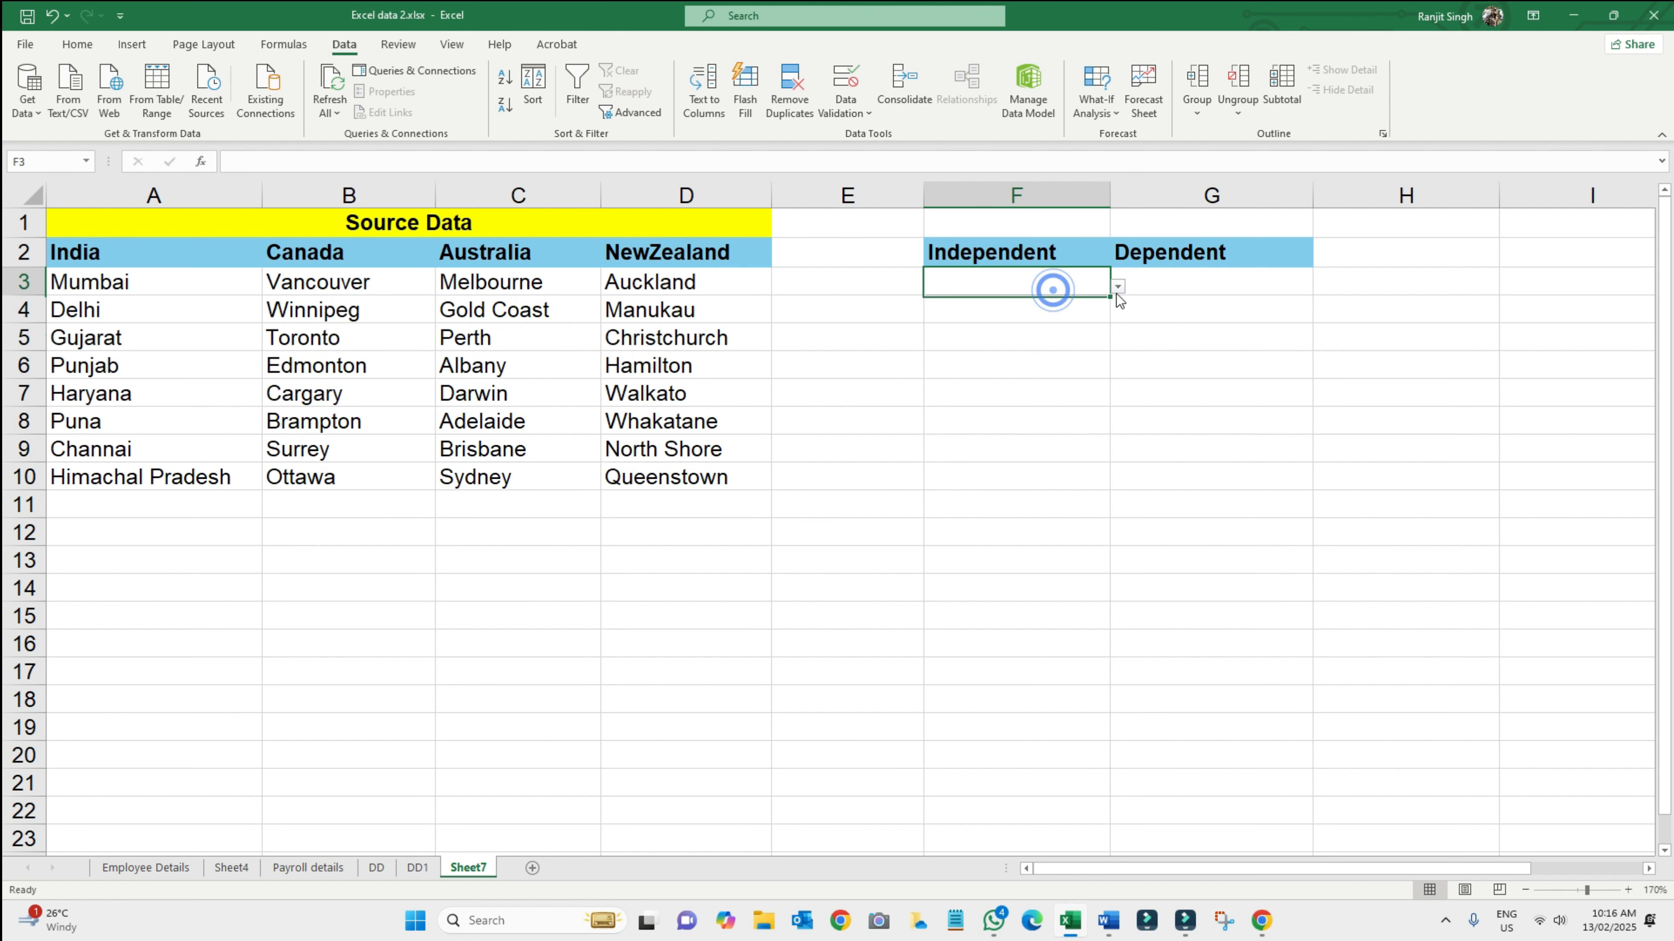
left_click(1118, 287)
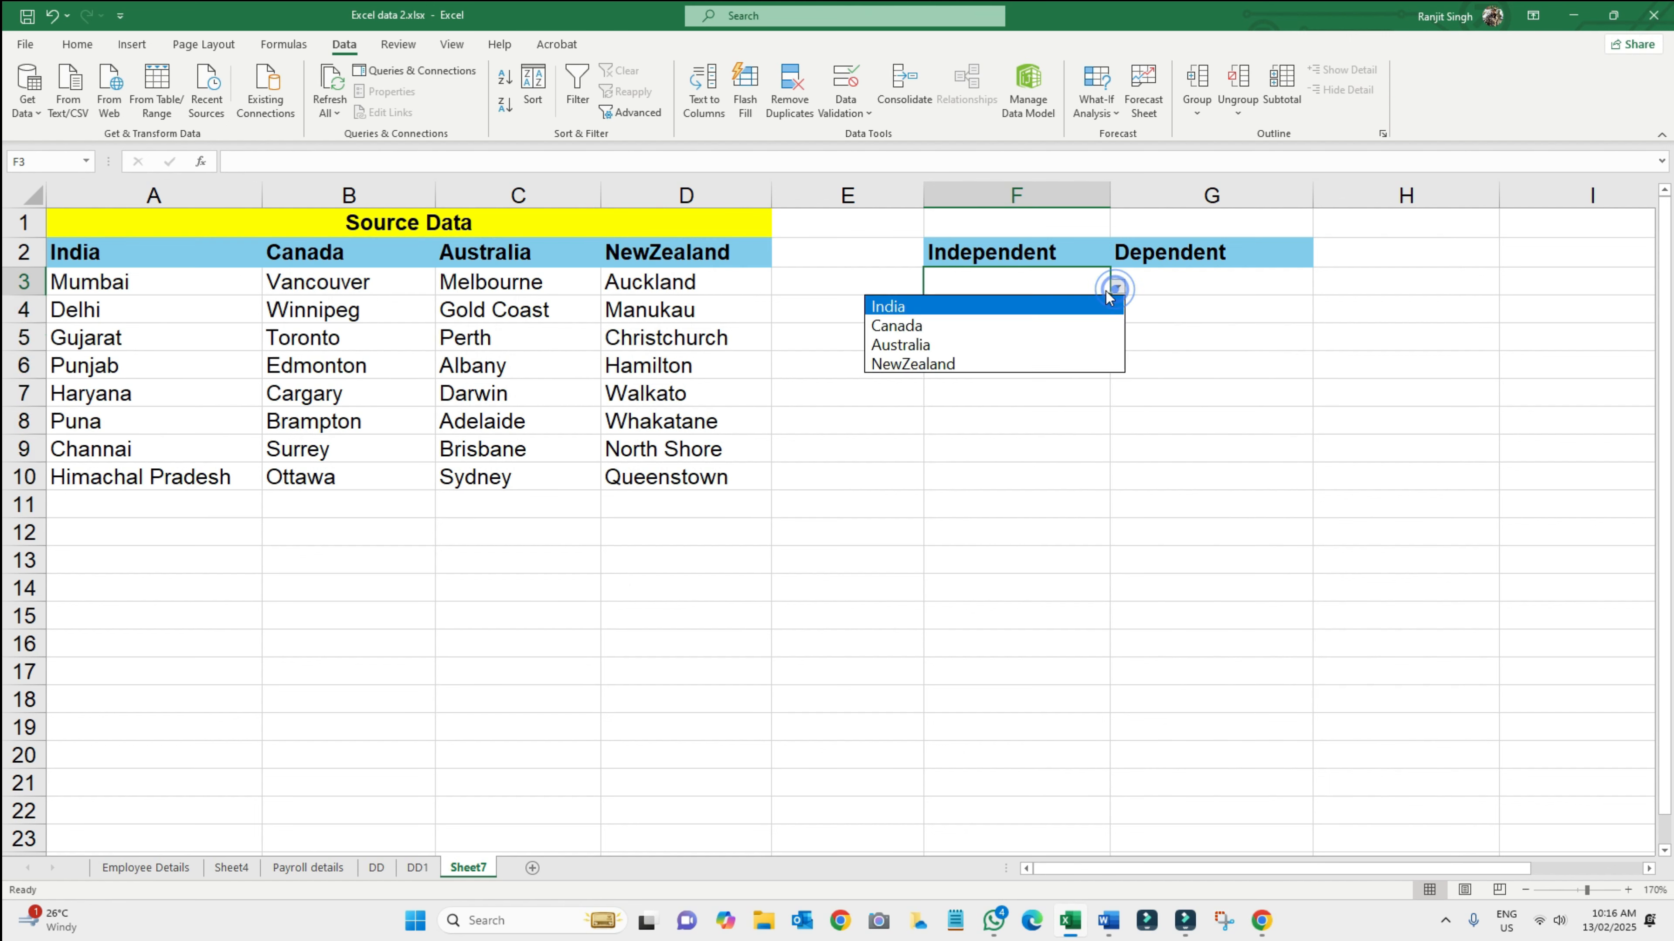
left_click(932, 343)
key("Down")
left_click(971, 396)
left_click(1117, 397)
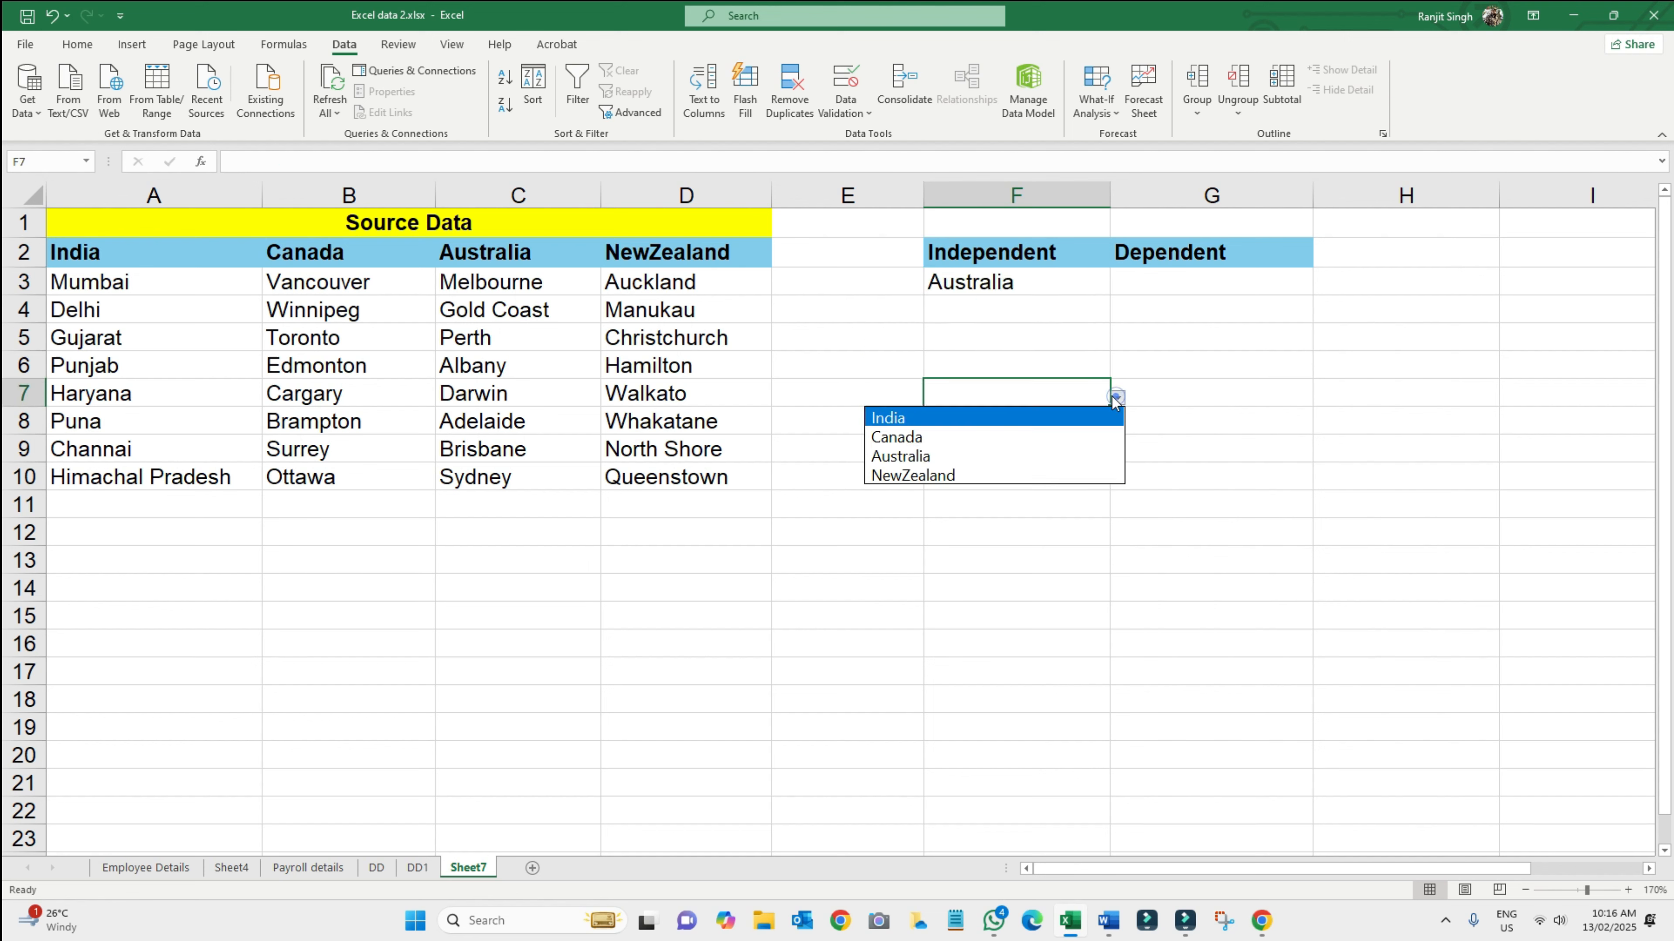
left_click(954, 476)
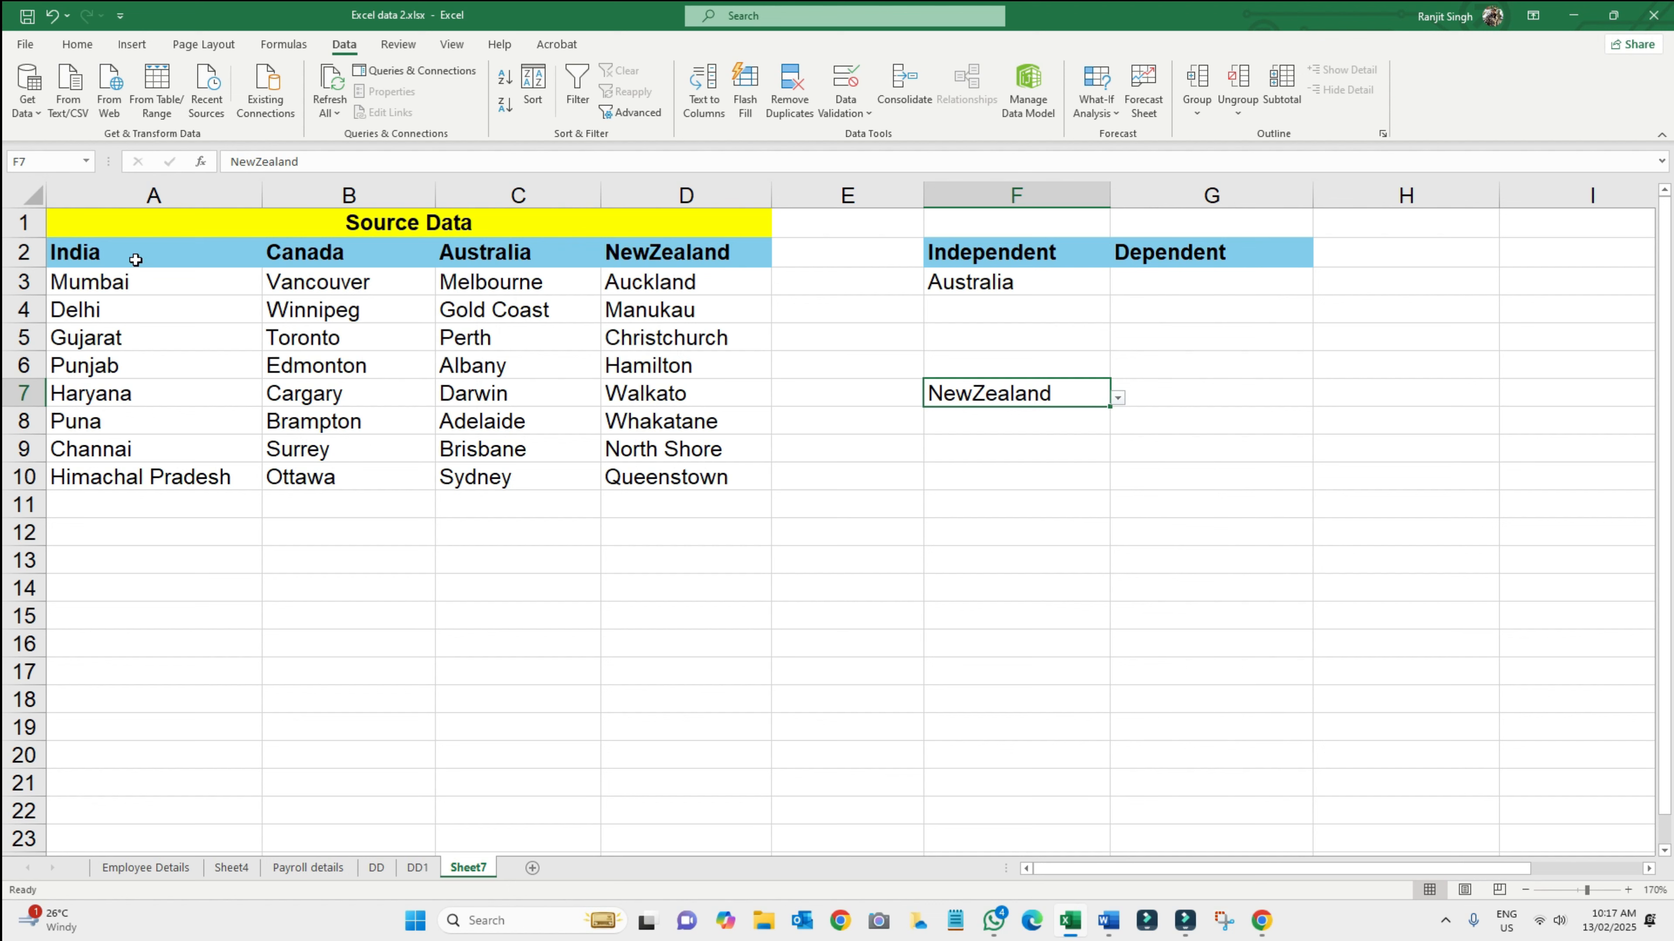
- Create named ranges from the source table A2:D10, using only the top row for the names
left_click_drag(135, 260, 685, 480)
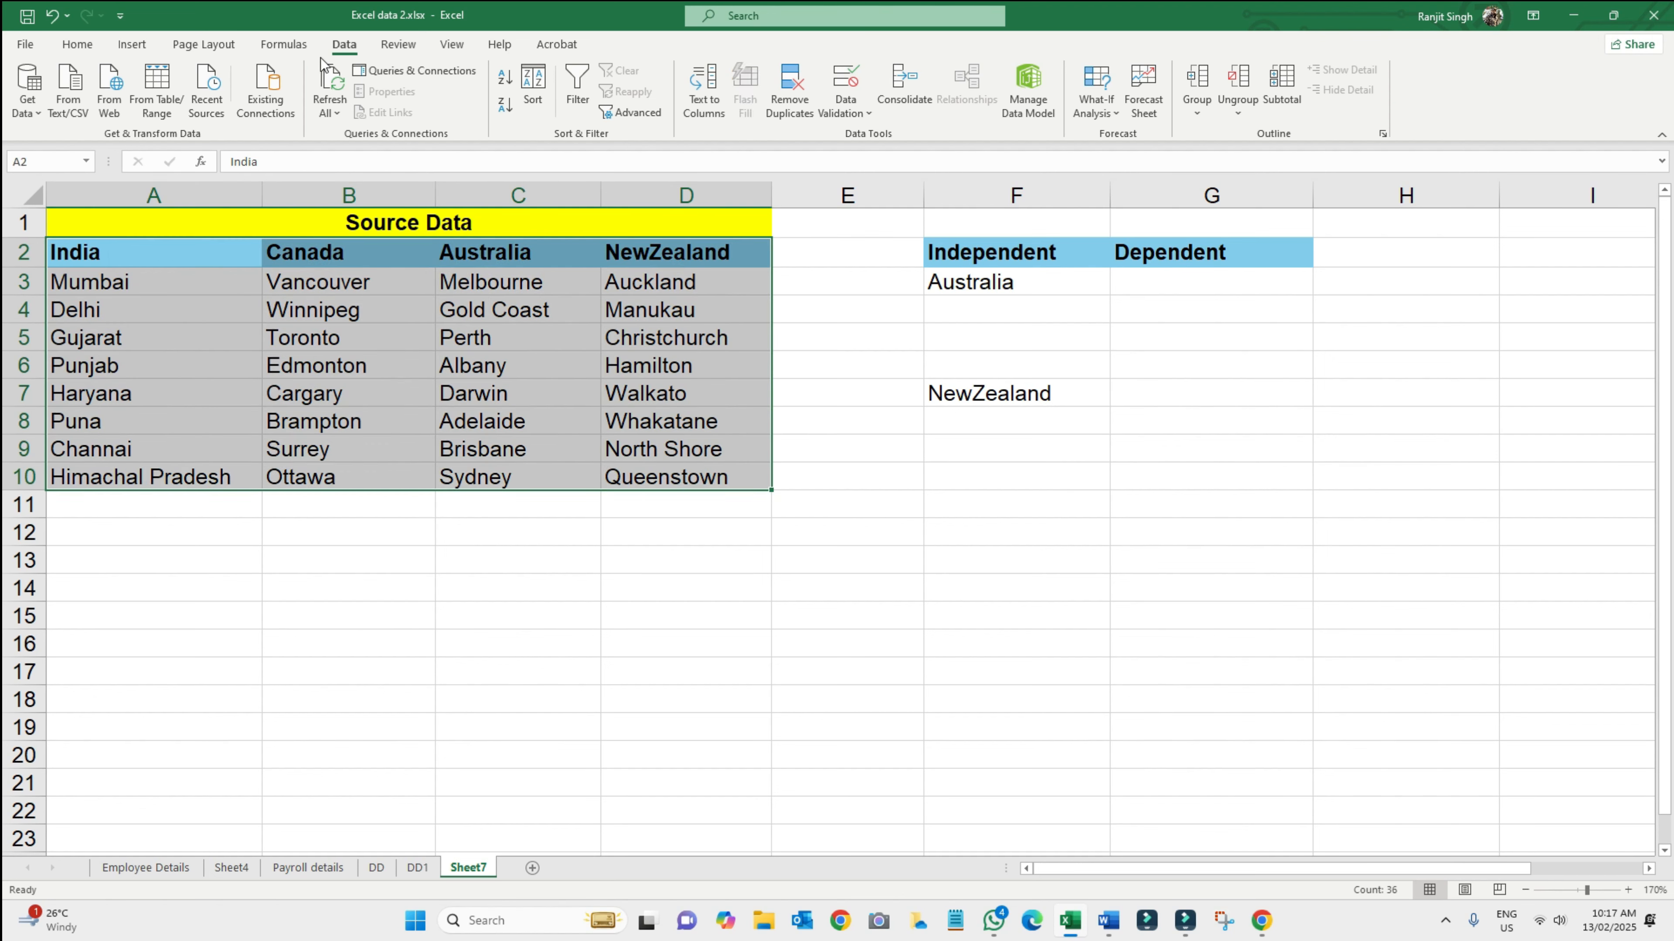
left_click(283, 44)
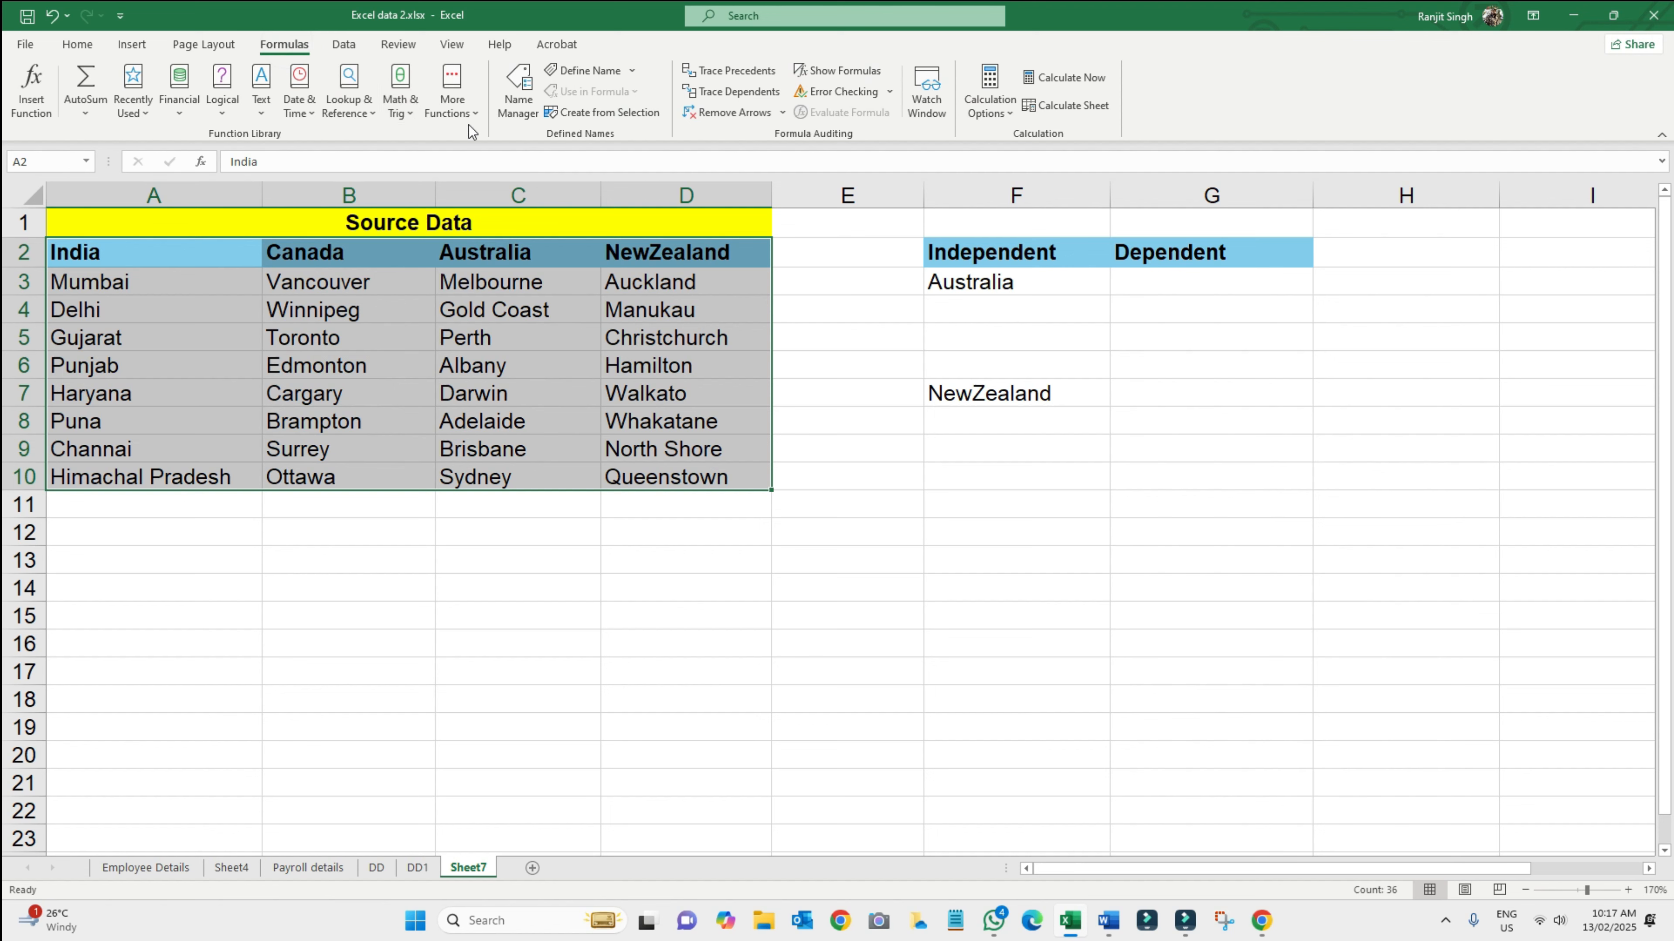
left_click(589, 112)
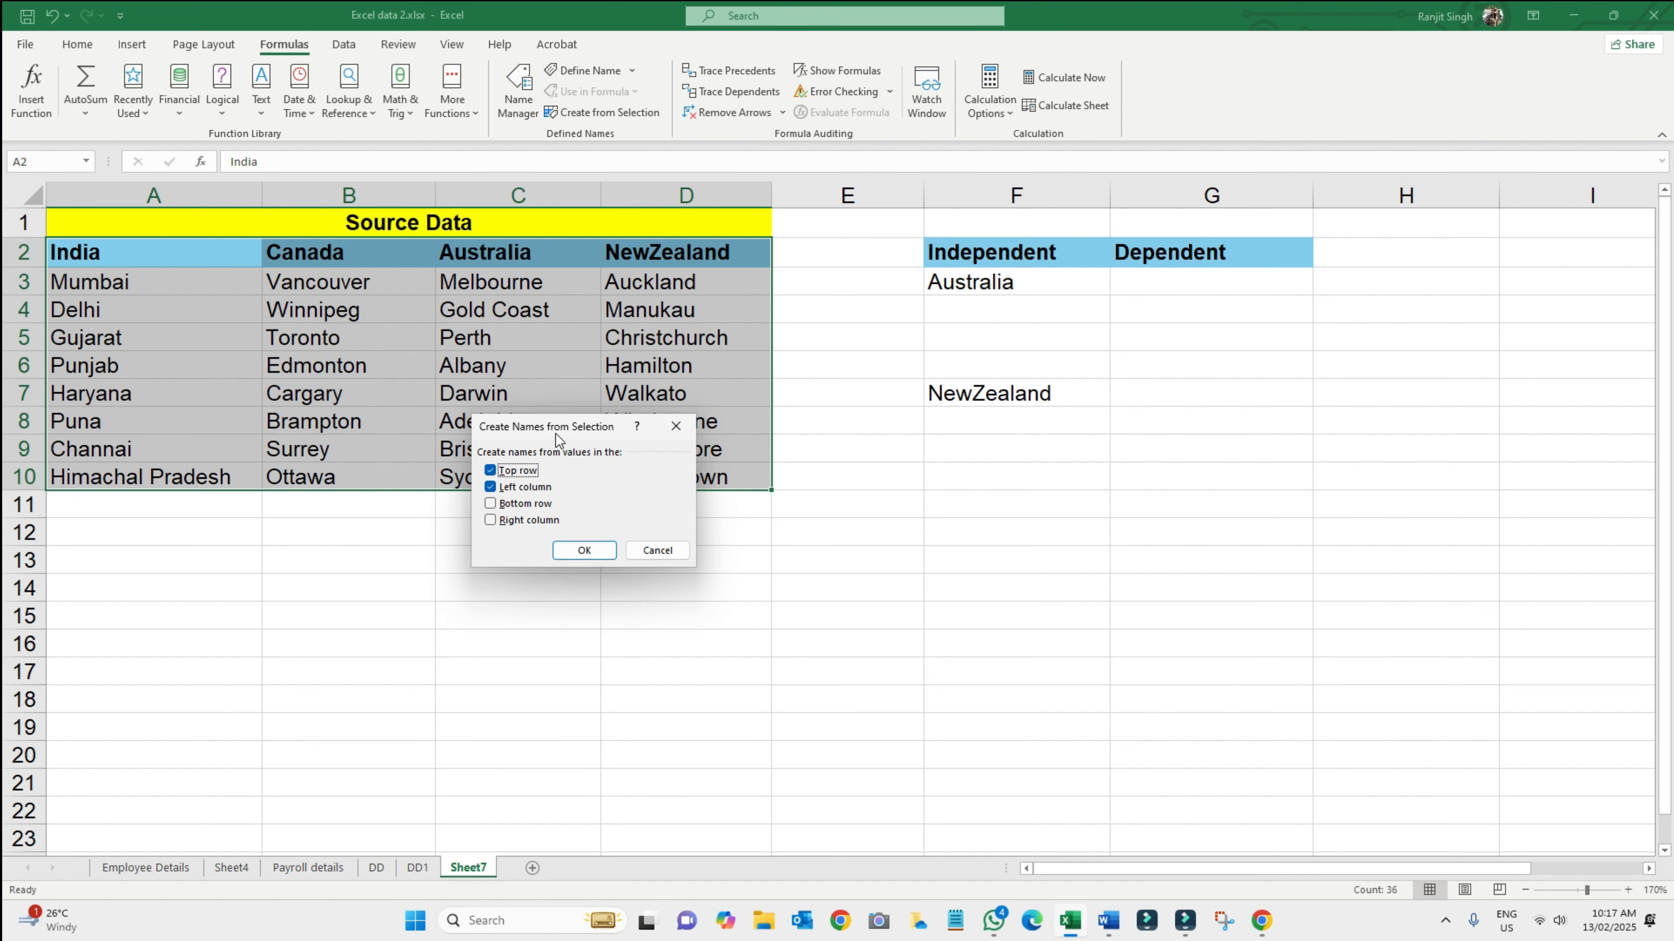
left_click_drag(555, 433, 1392, 343)
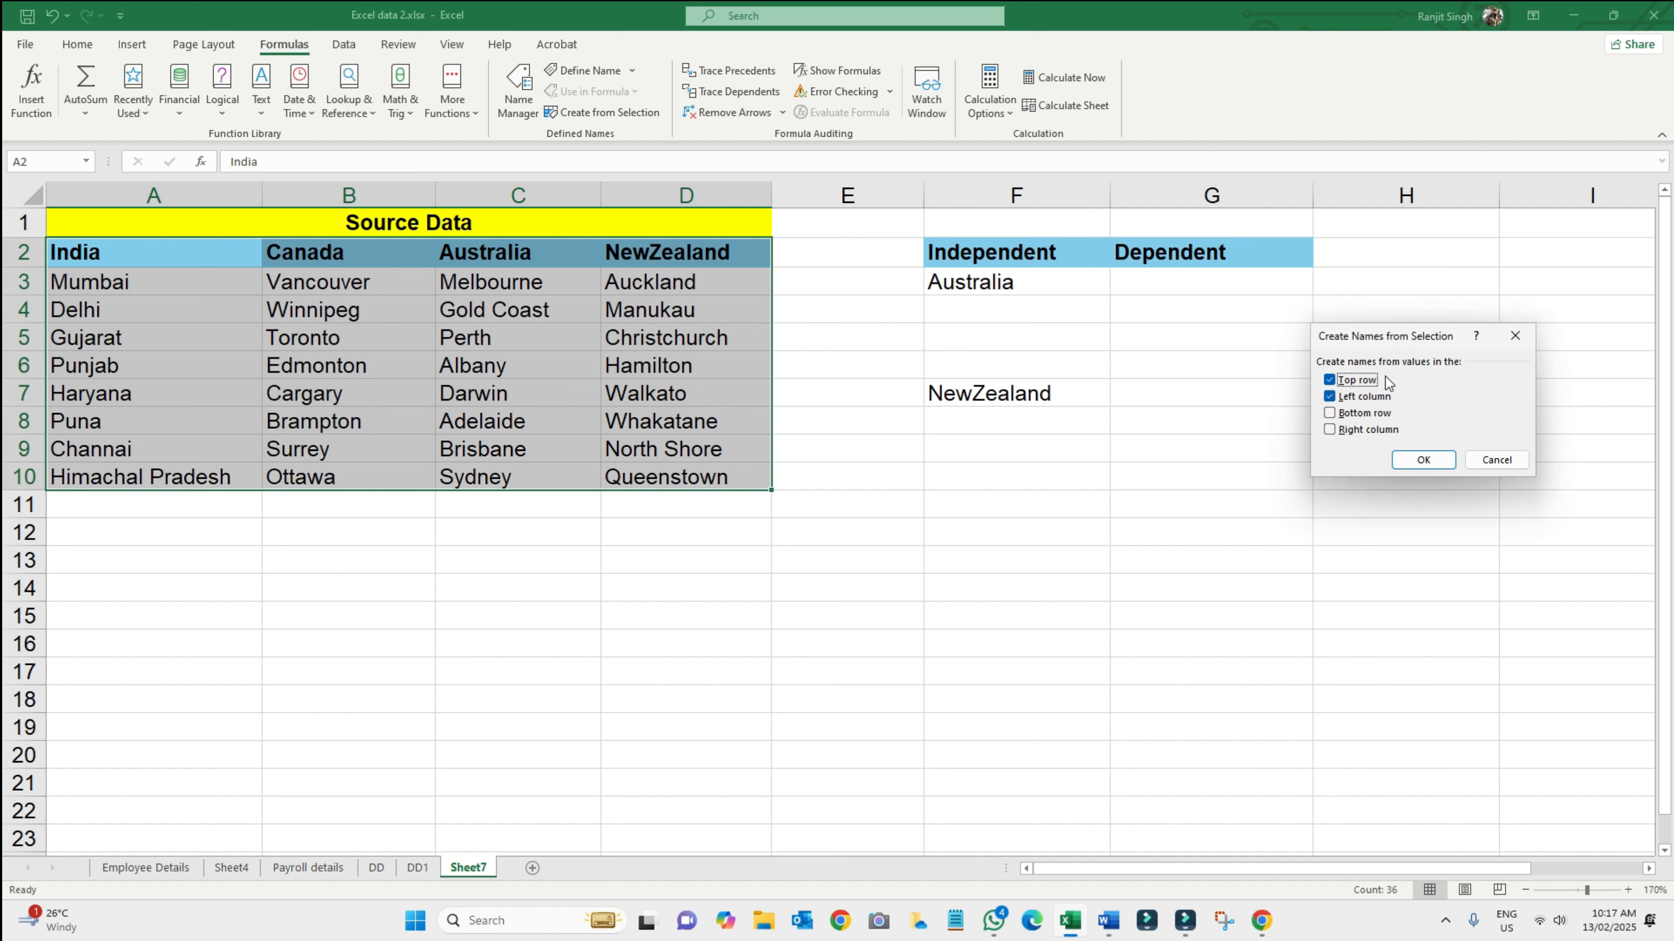
left_click(1330, 397)
left_click(1329, 398)
left_click(1430, 460)
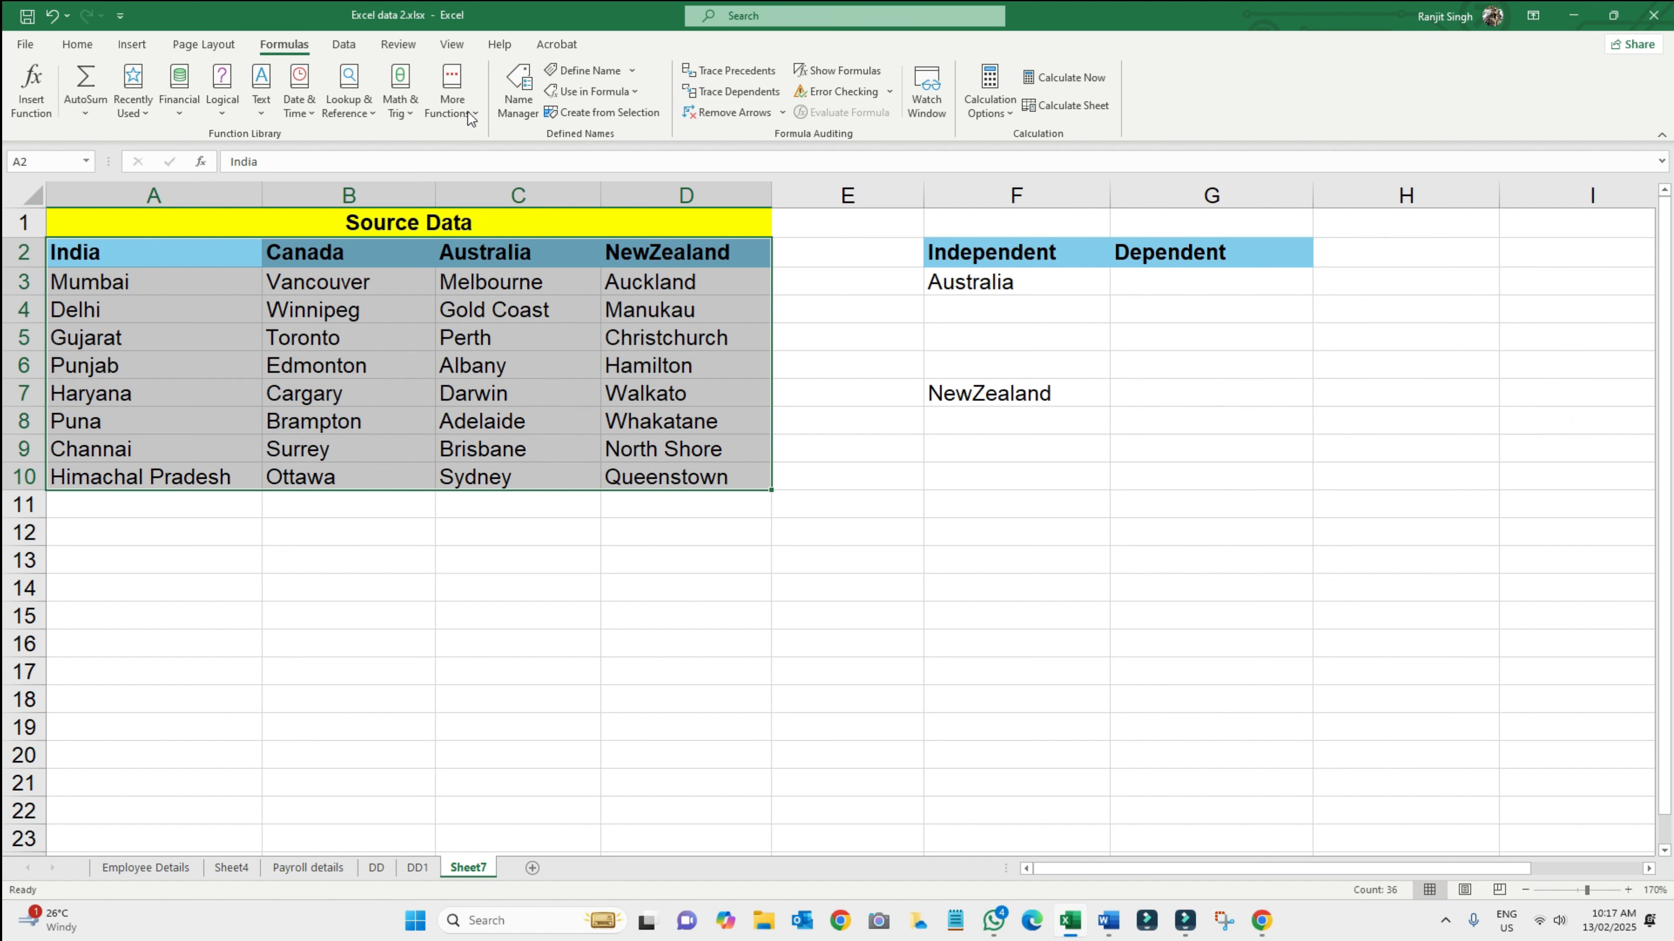
- Examine the newly defined range names and their references in the Name Manager and the Name Box list
left_click(523, 112)
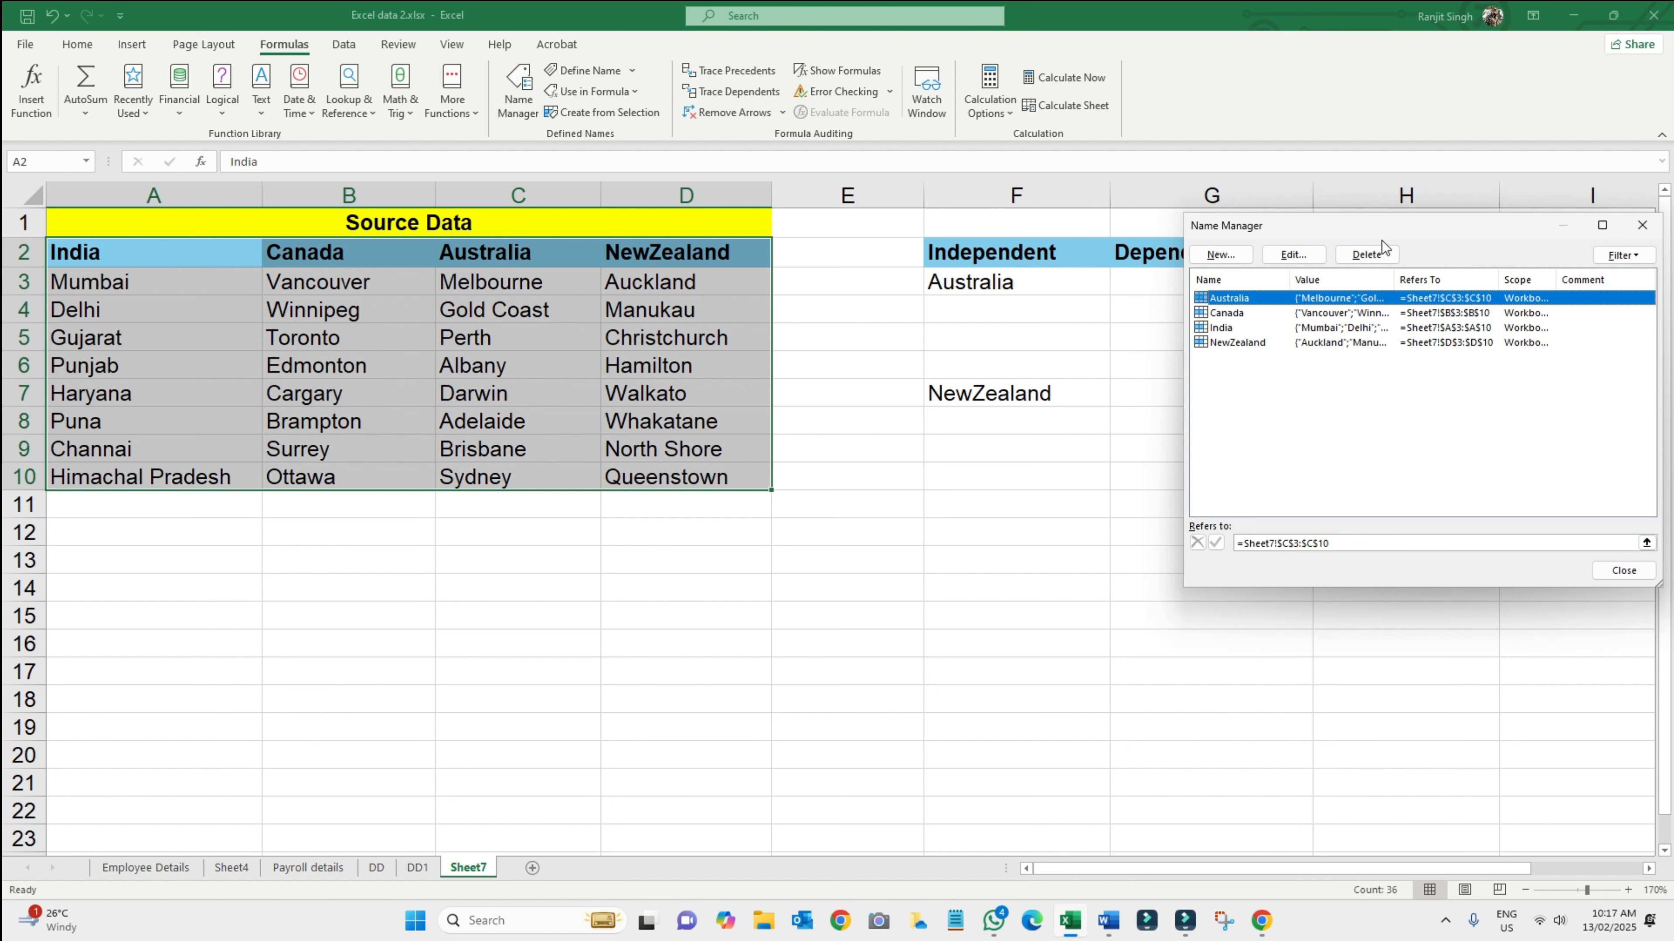
left_click_drag(1449, 227, 953, 217)
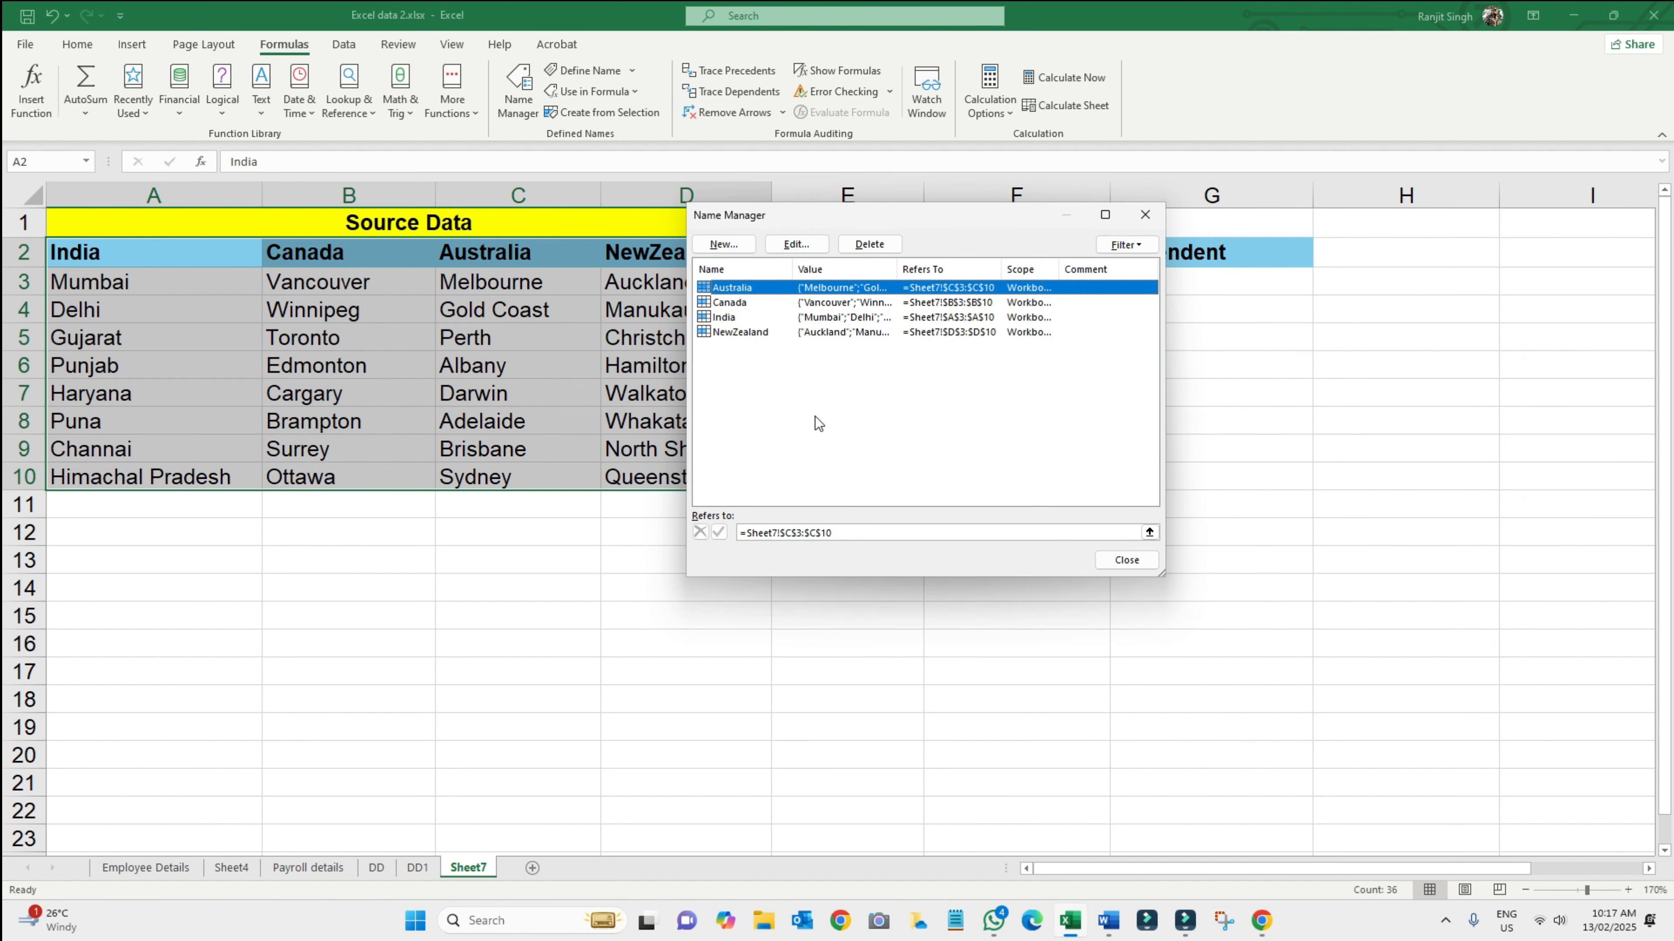
left_click(1098, 566)
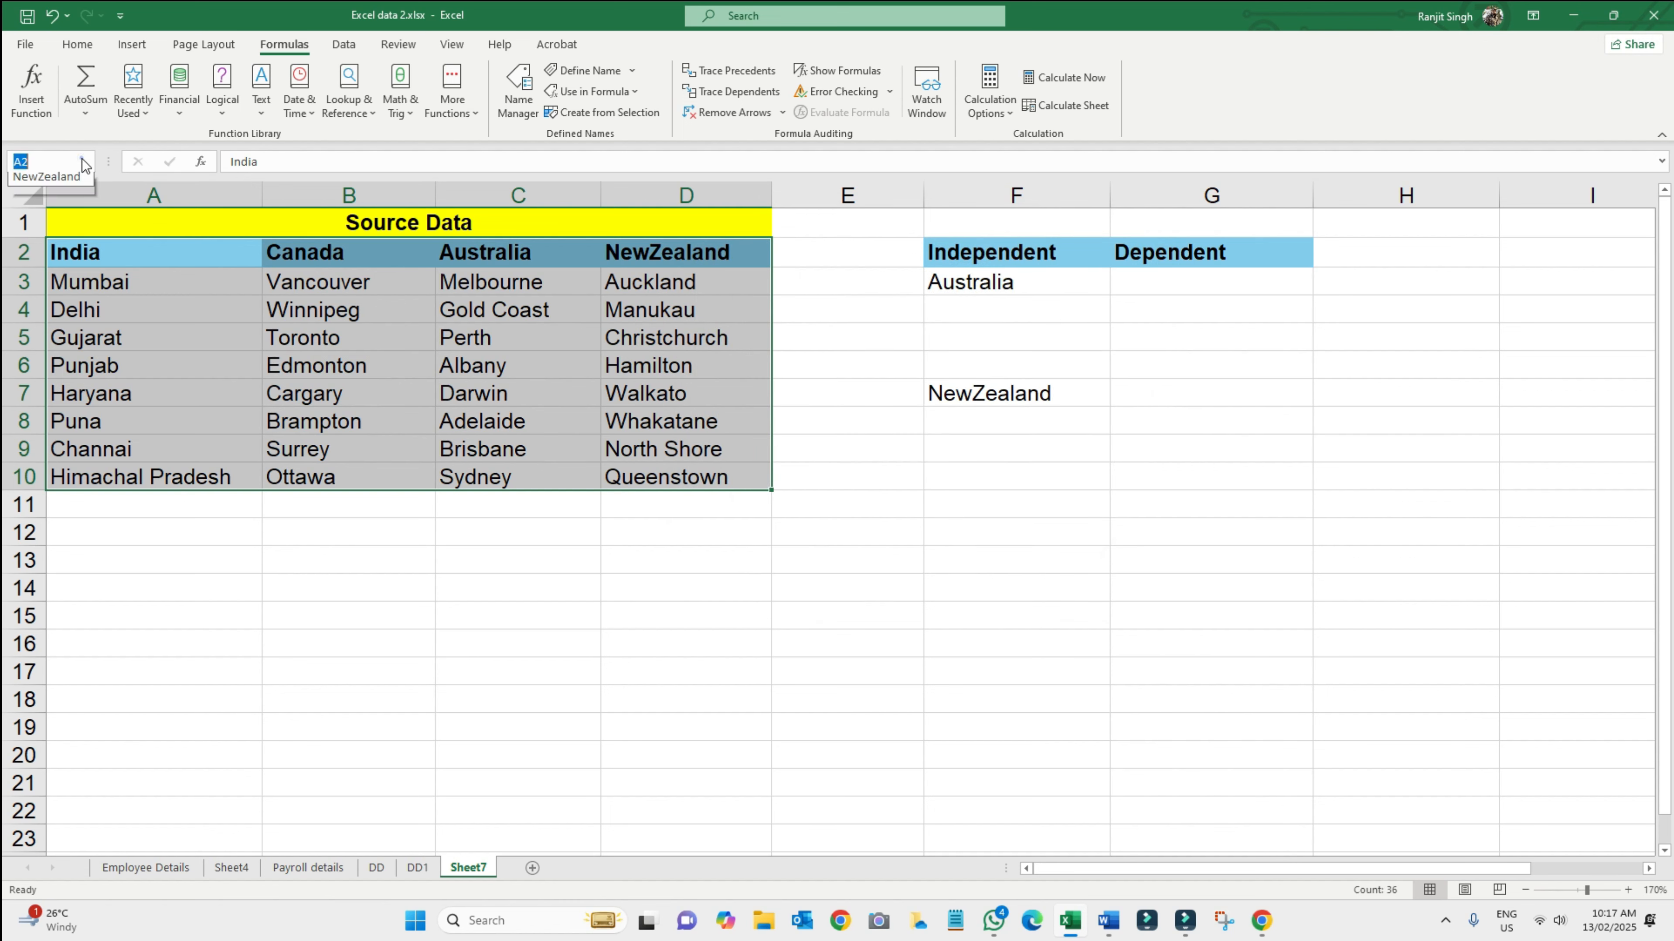
left_click(85, 163)
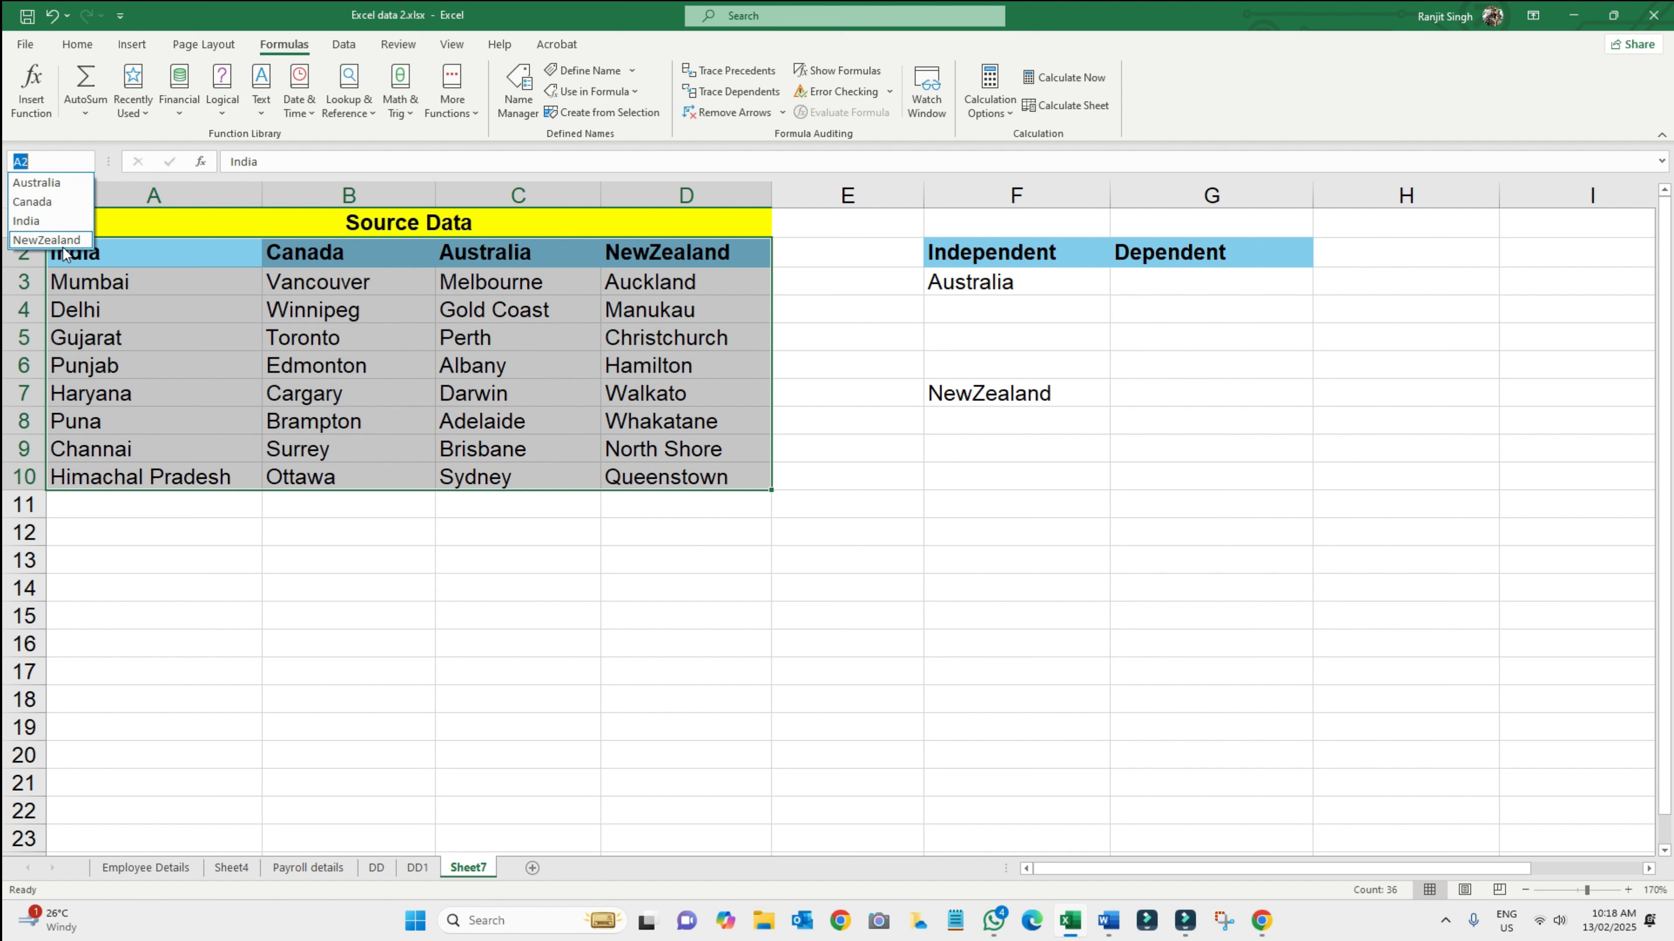
left_click(523, 689)
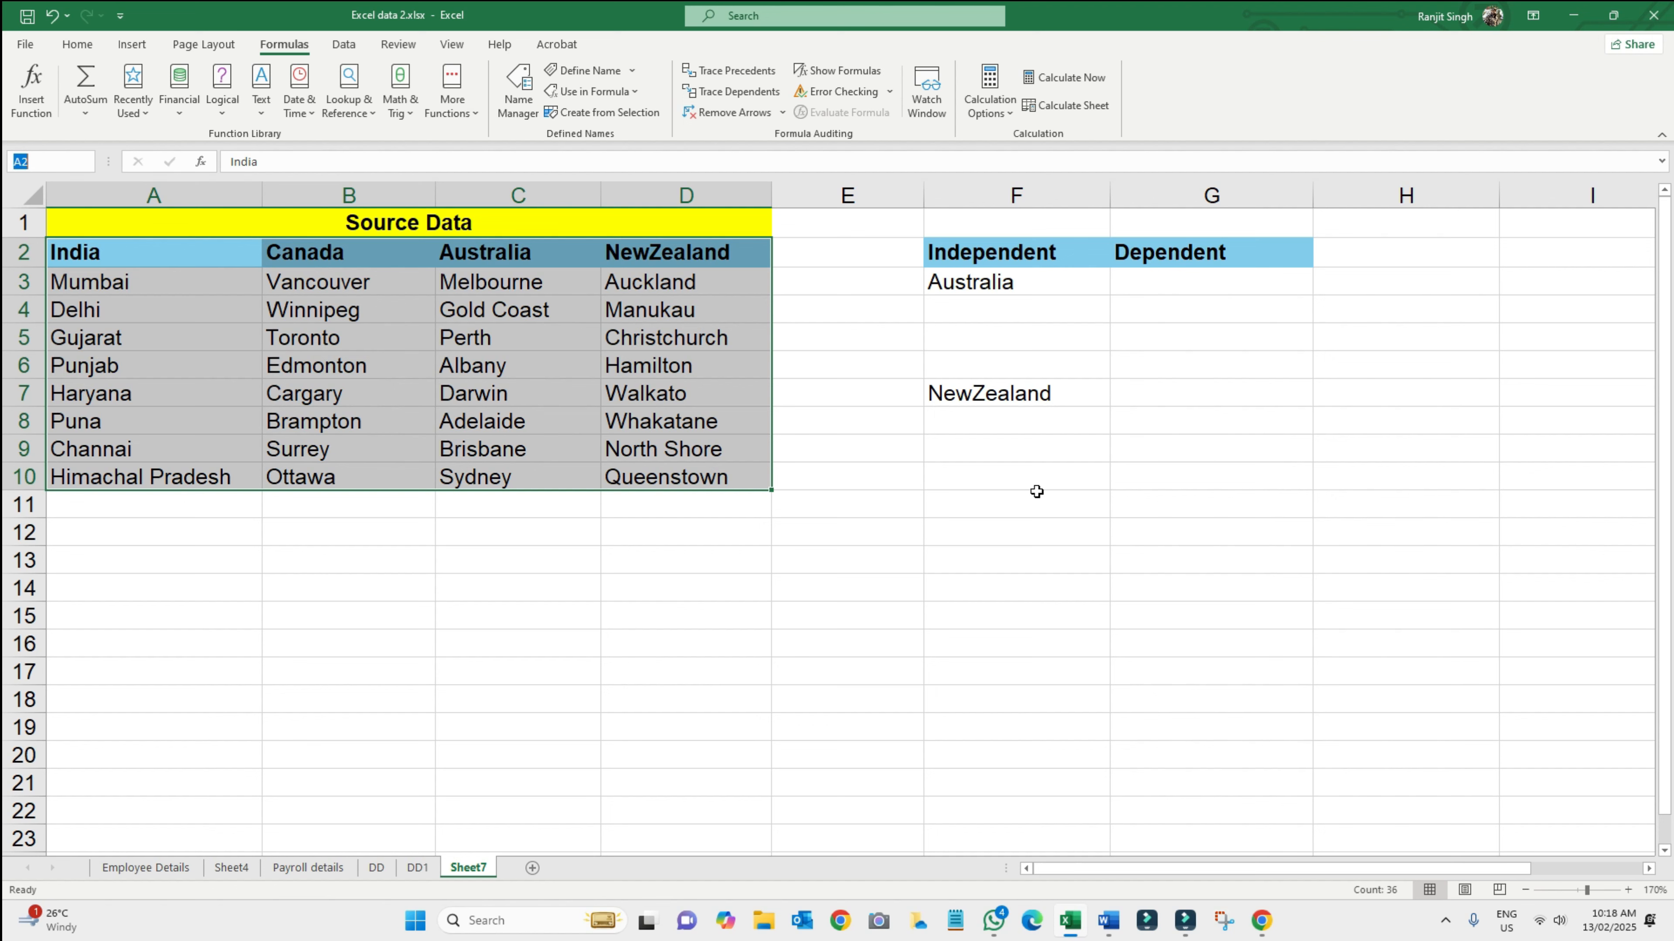
- Start a data validation rule for the Dependent cells G3:G10 and set it to allow a List
left_click_drag(1181, 280, 1183, 370)
left_click_drag(1186, 452, 1188, 482)
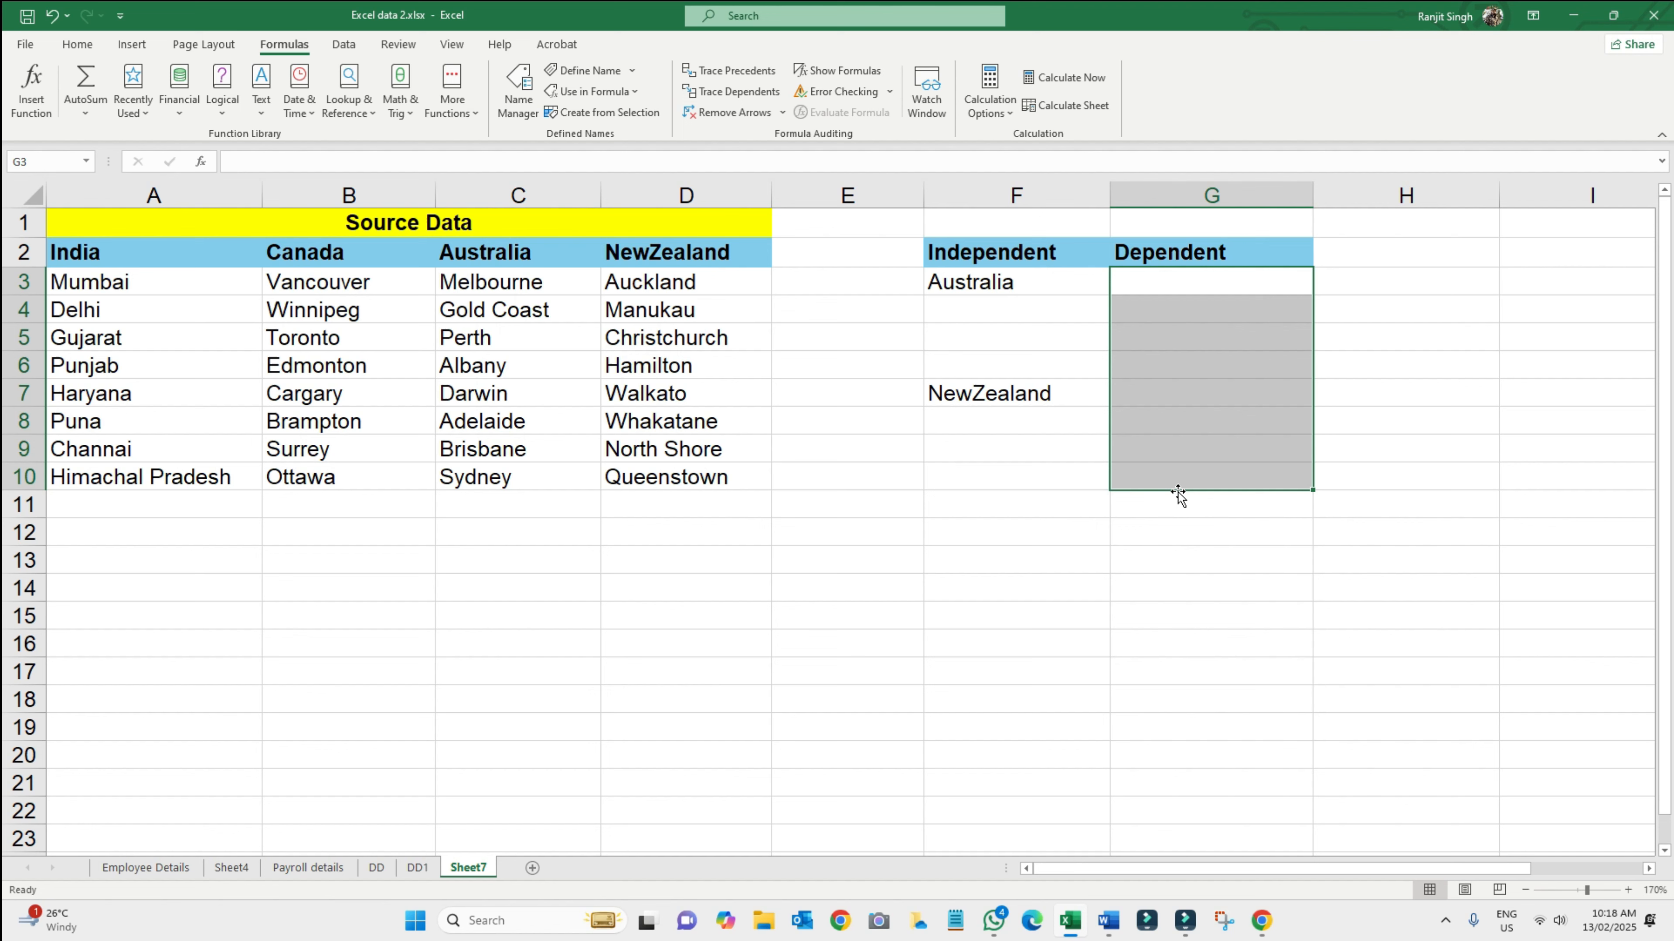
left_click(341, 44)
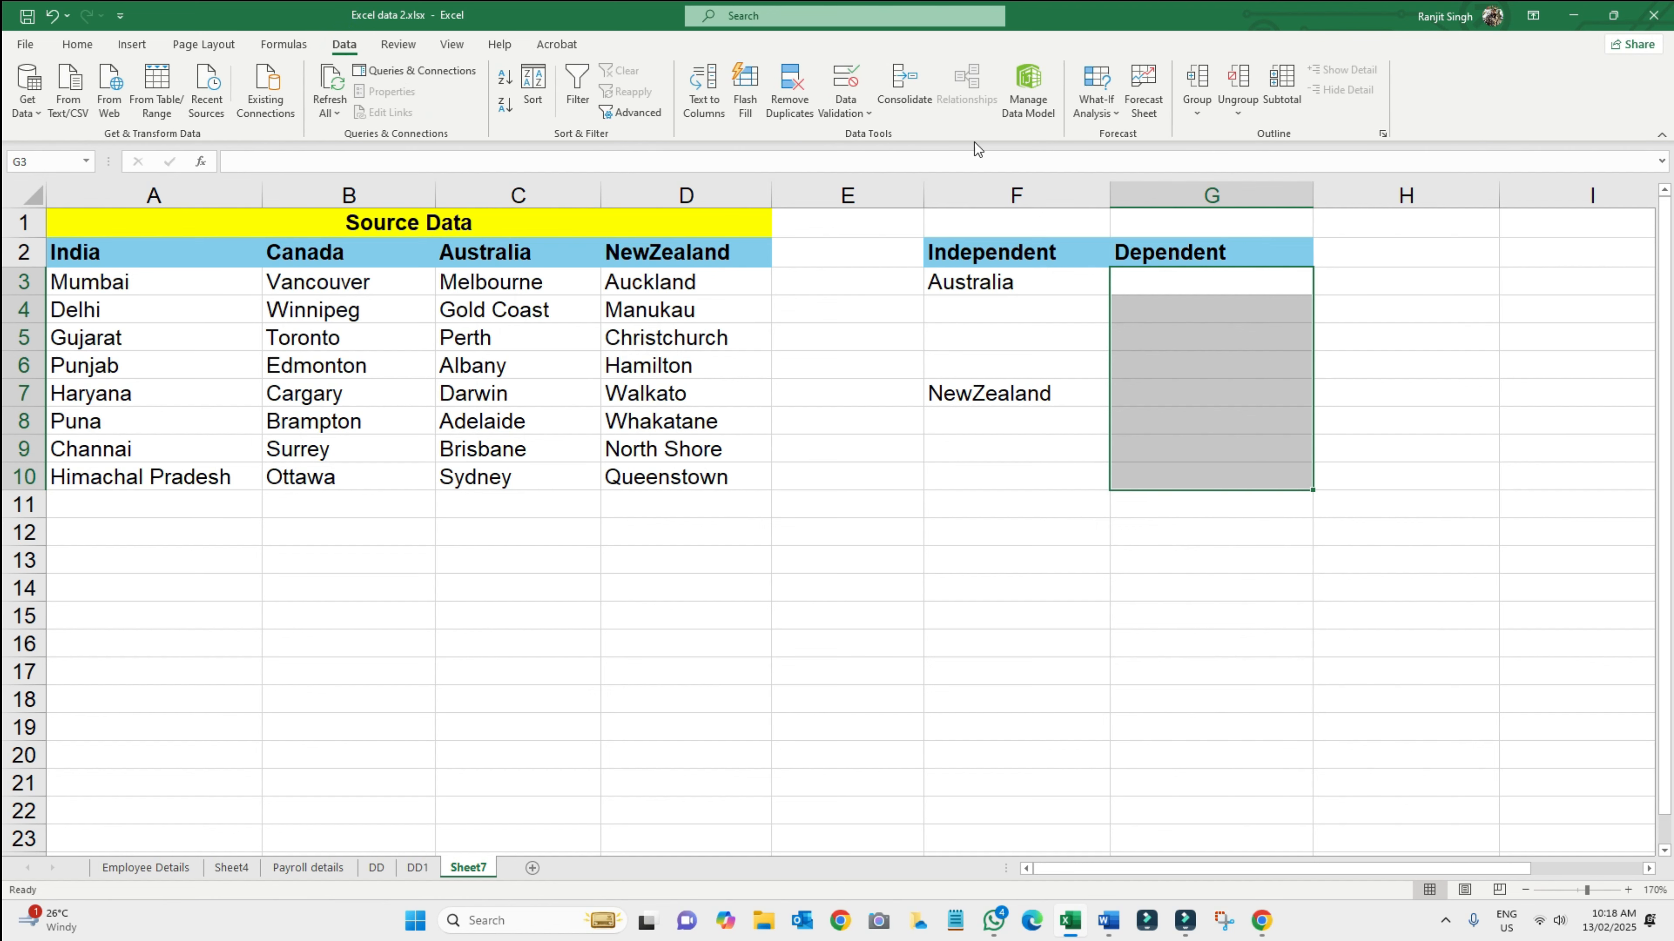
left_click(850, 110)
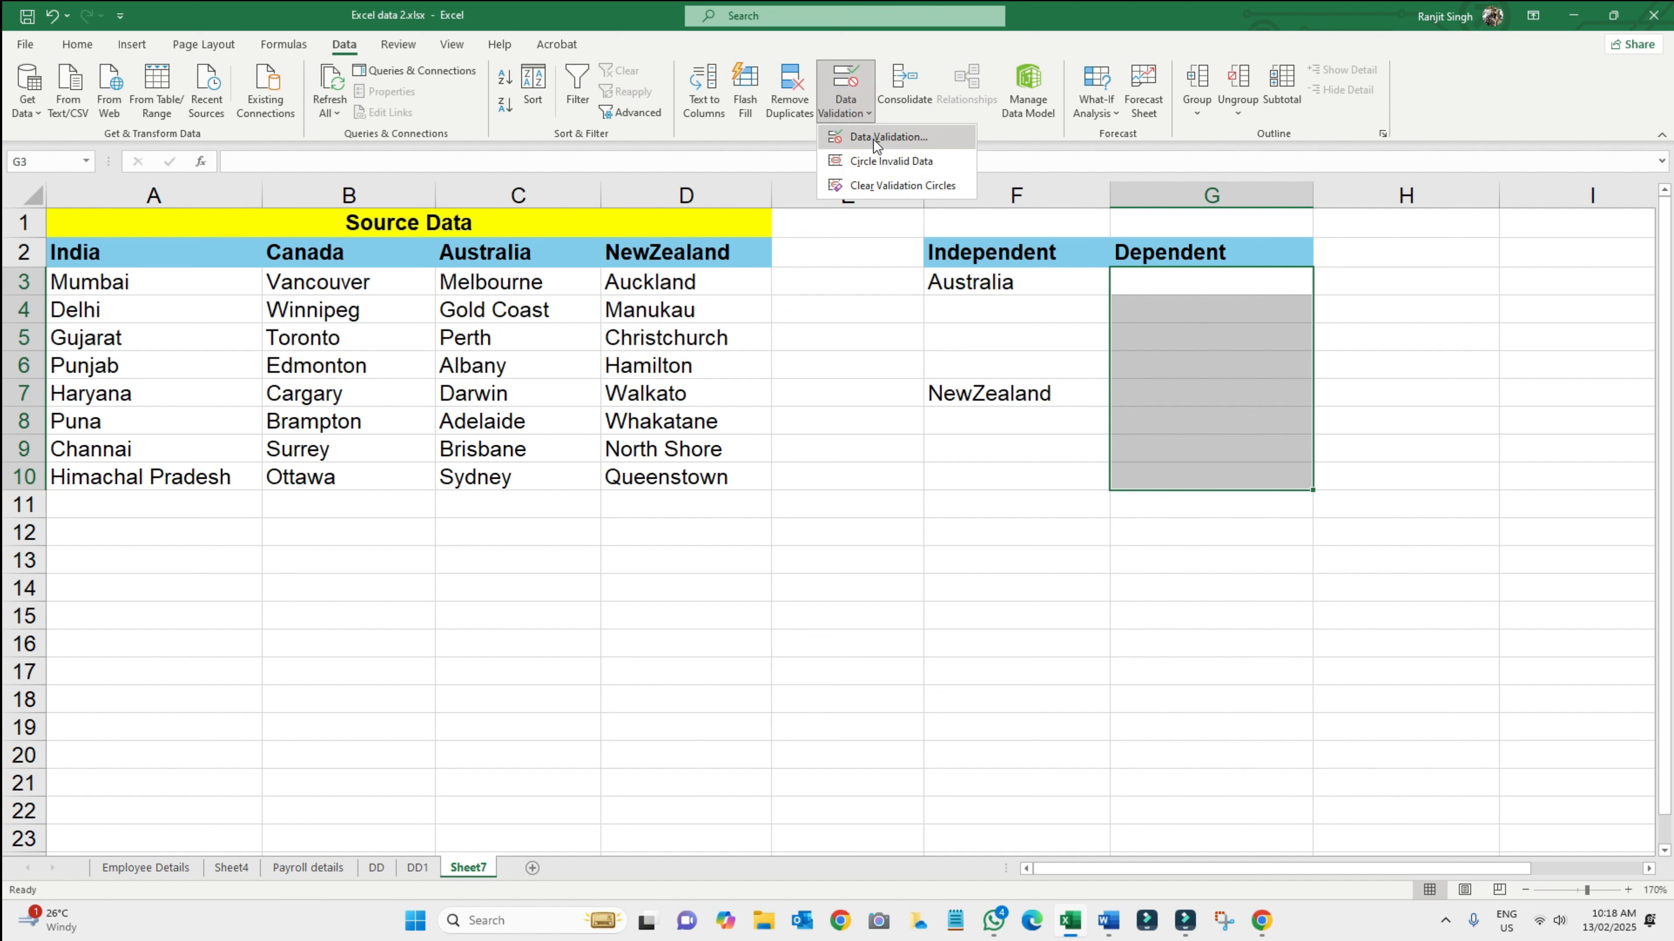
left_click(874, 139)
left_click_drag(906, 264, 682, 368)
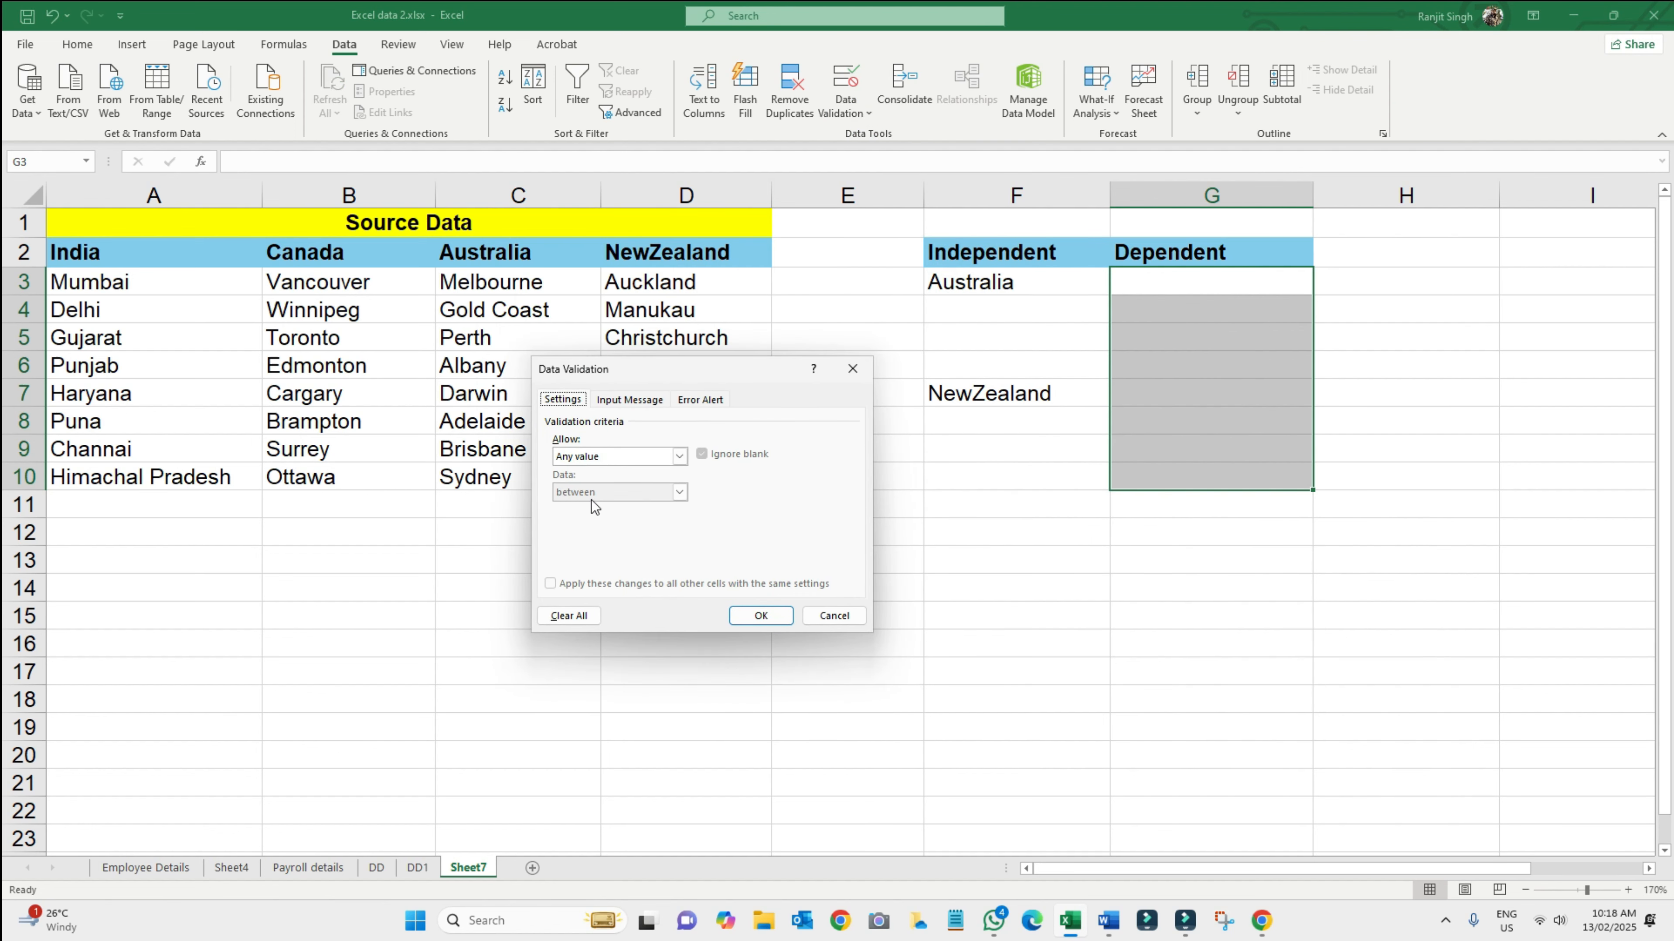
left_click(680, 455)
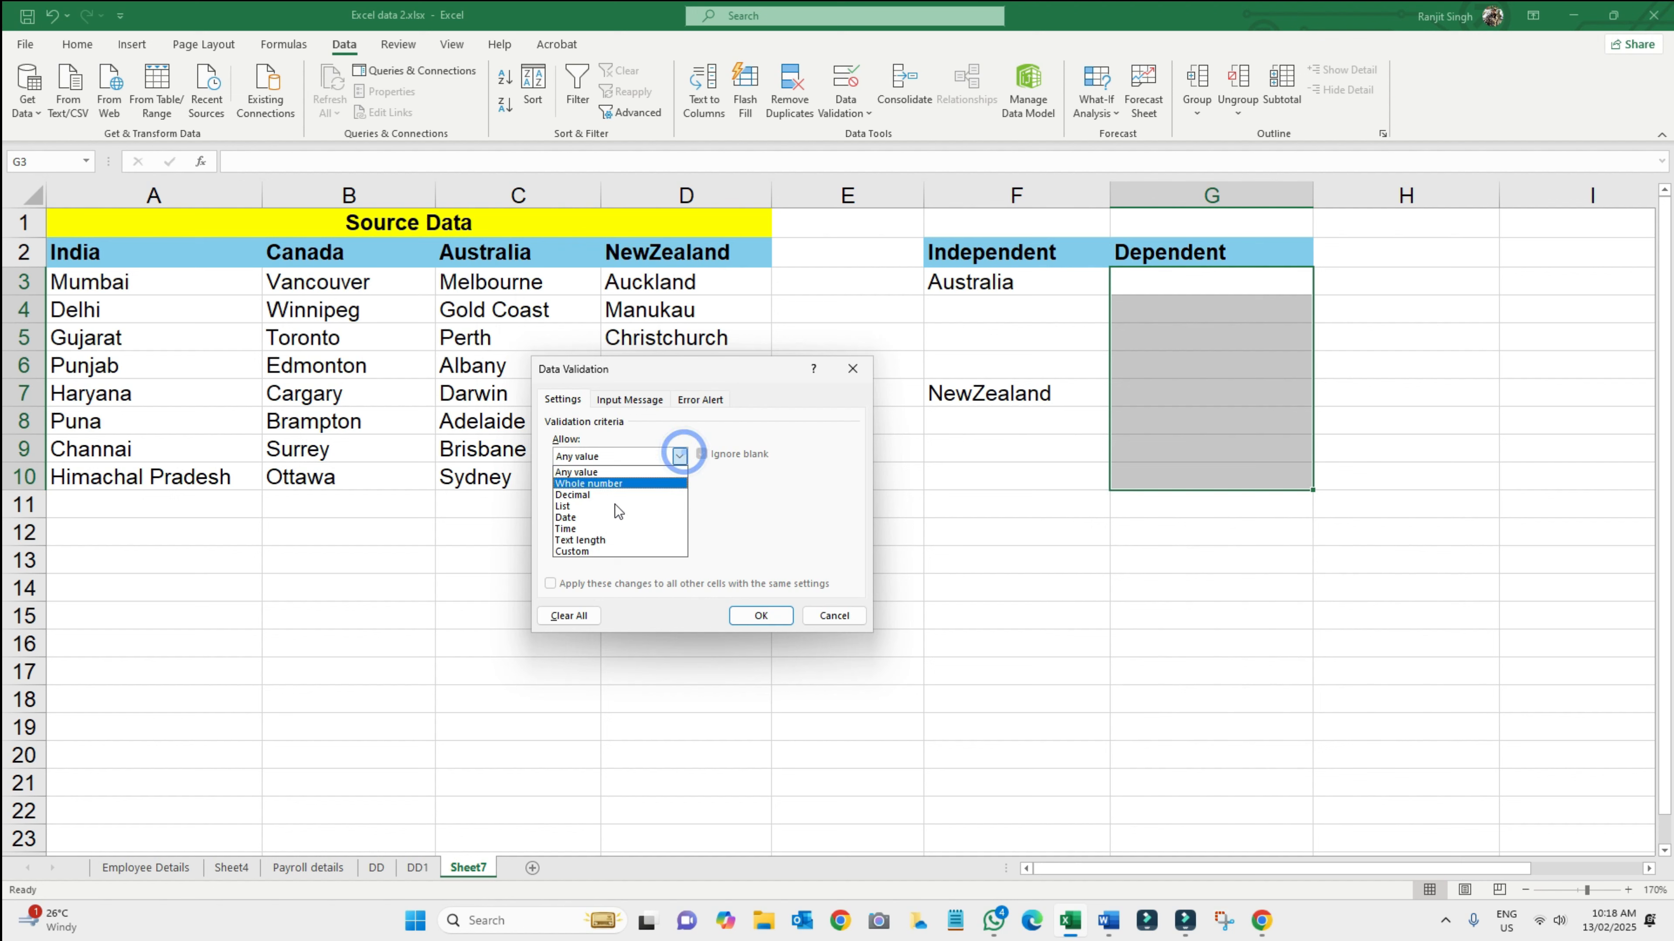
left_click(584, 505)
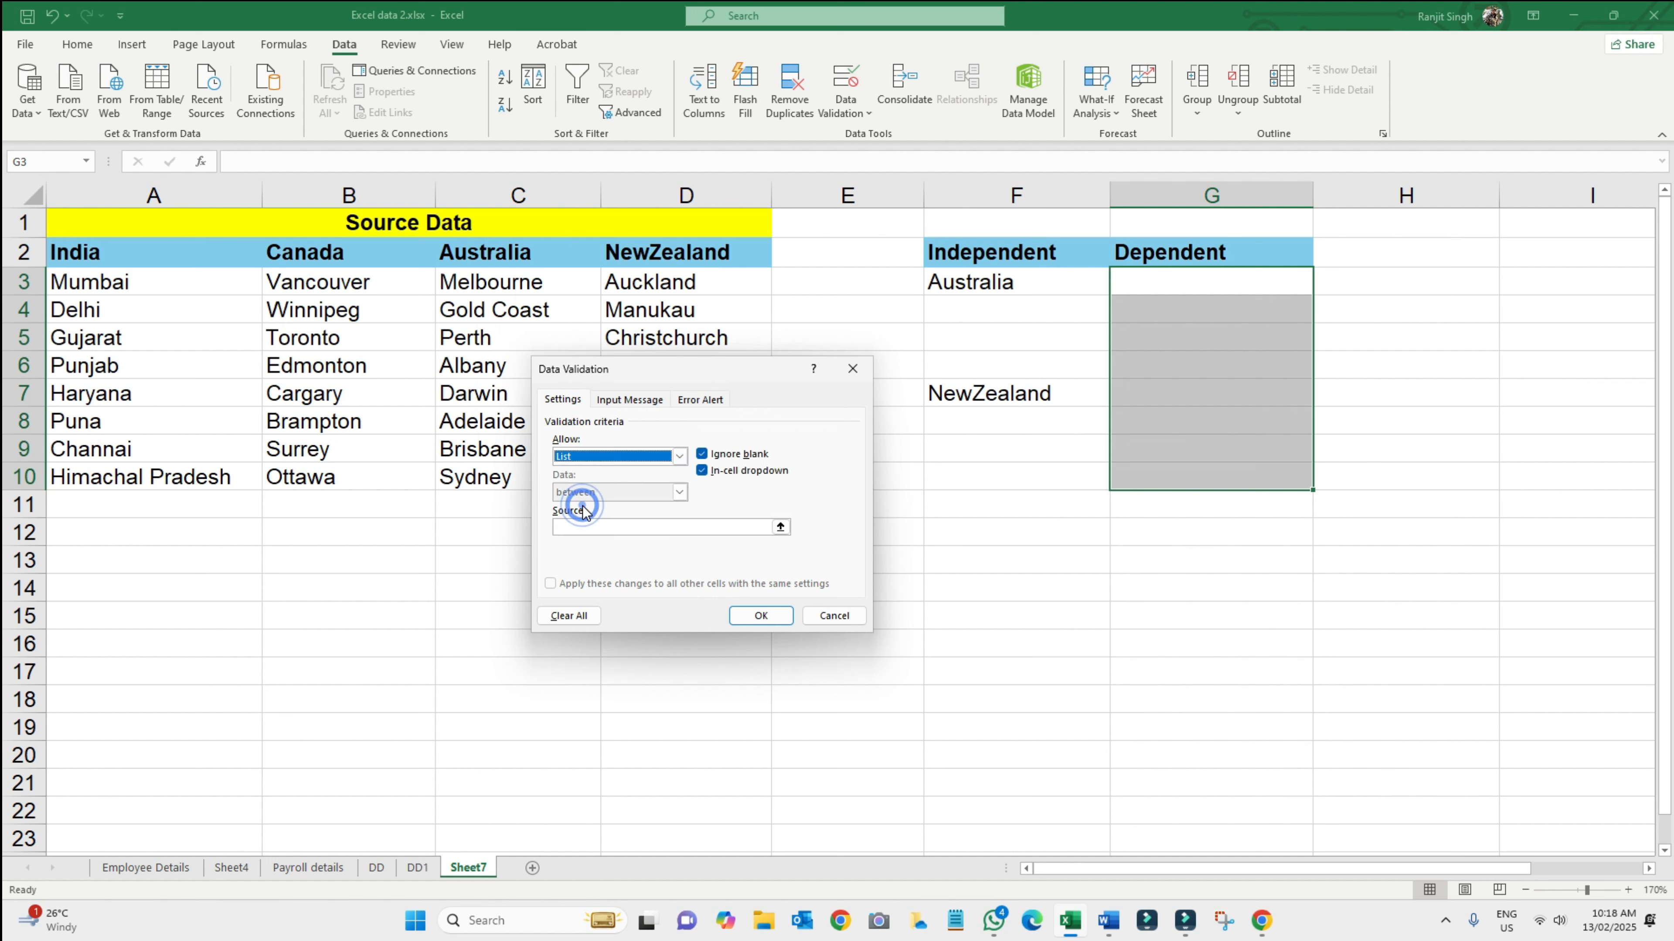
- Set the validation source to =indirect(F3) with a relative cell reference and apply the rule
left_click(604, 527)
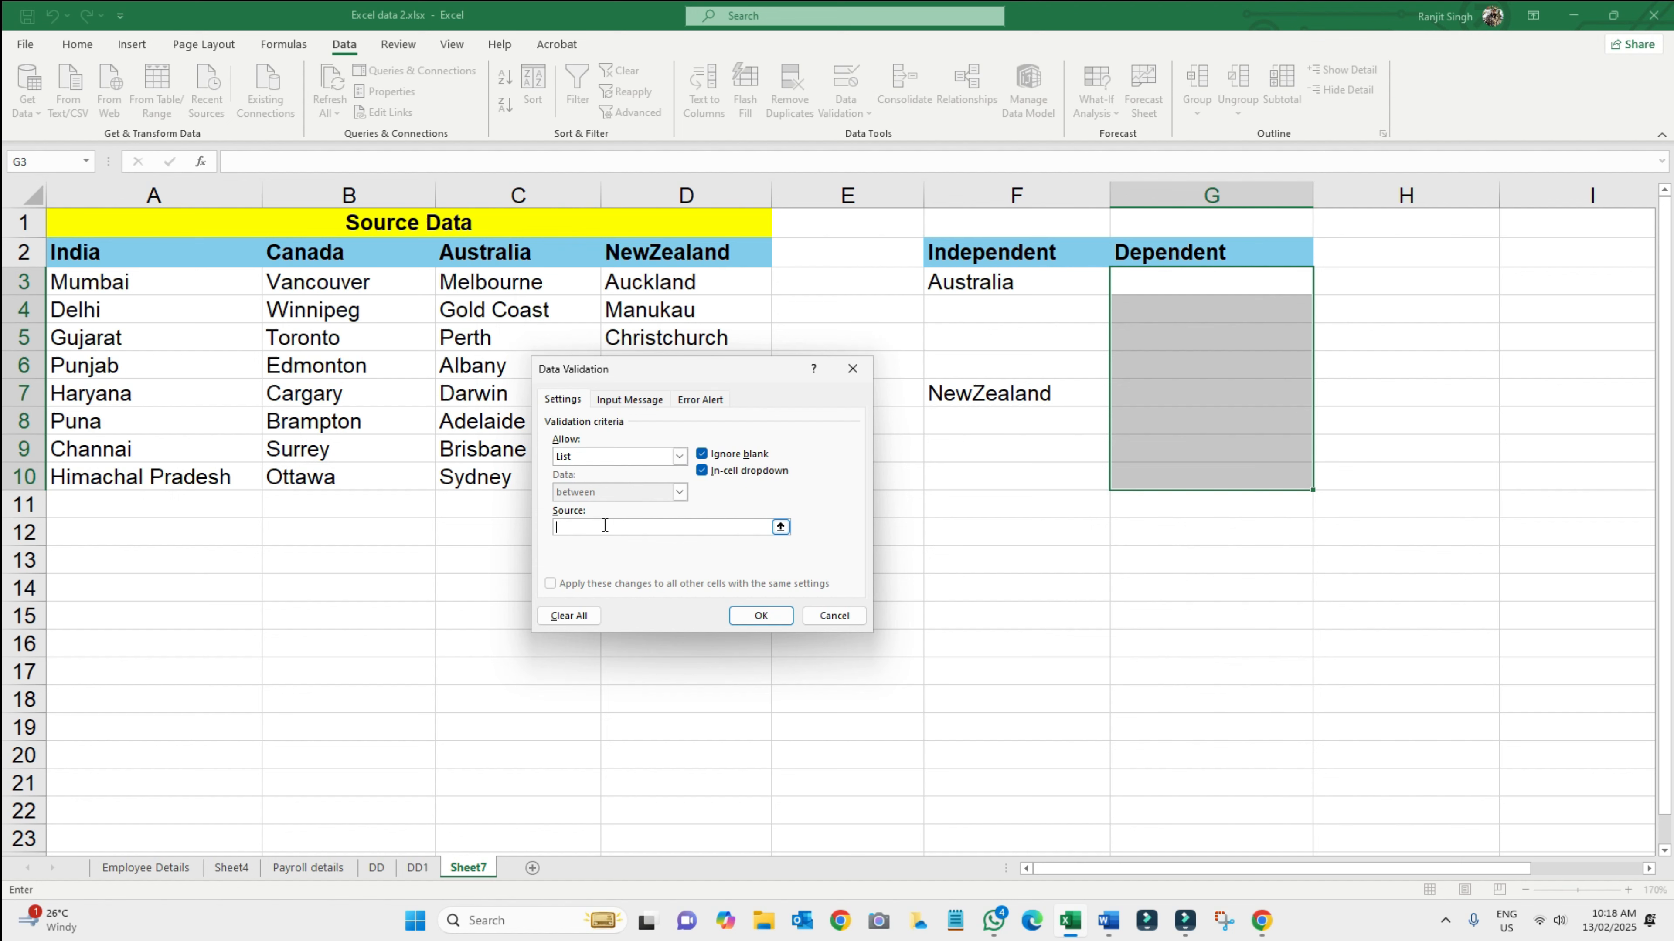
type("=indirect(")
left_click(1013, 283)
left_click(614, 527)
left_click(614, 527)
key("BackSpace")
left_click(603, 527)
key("BackSpace")
left_click(764, 619)
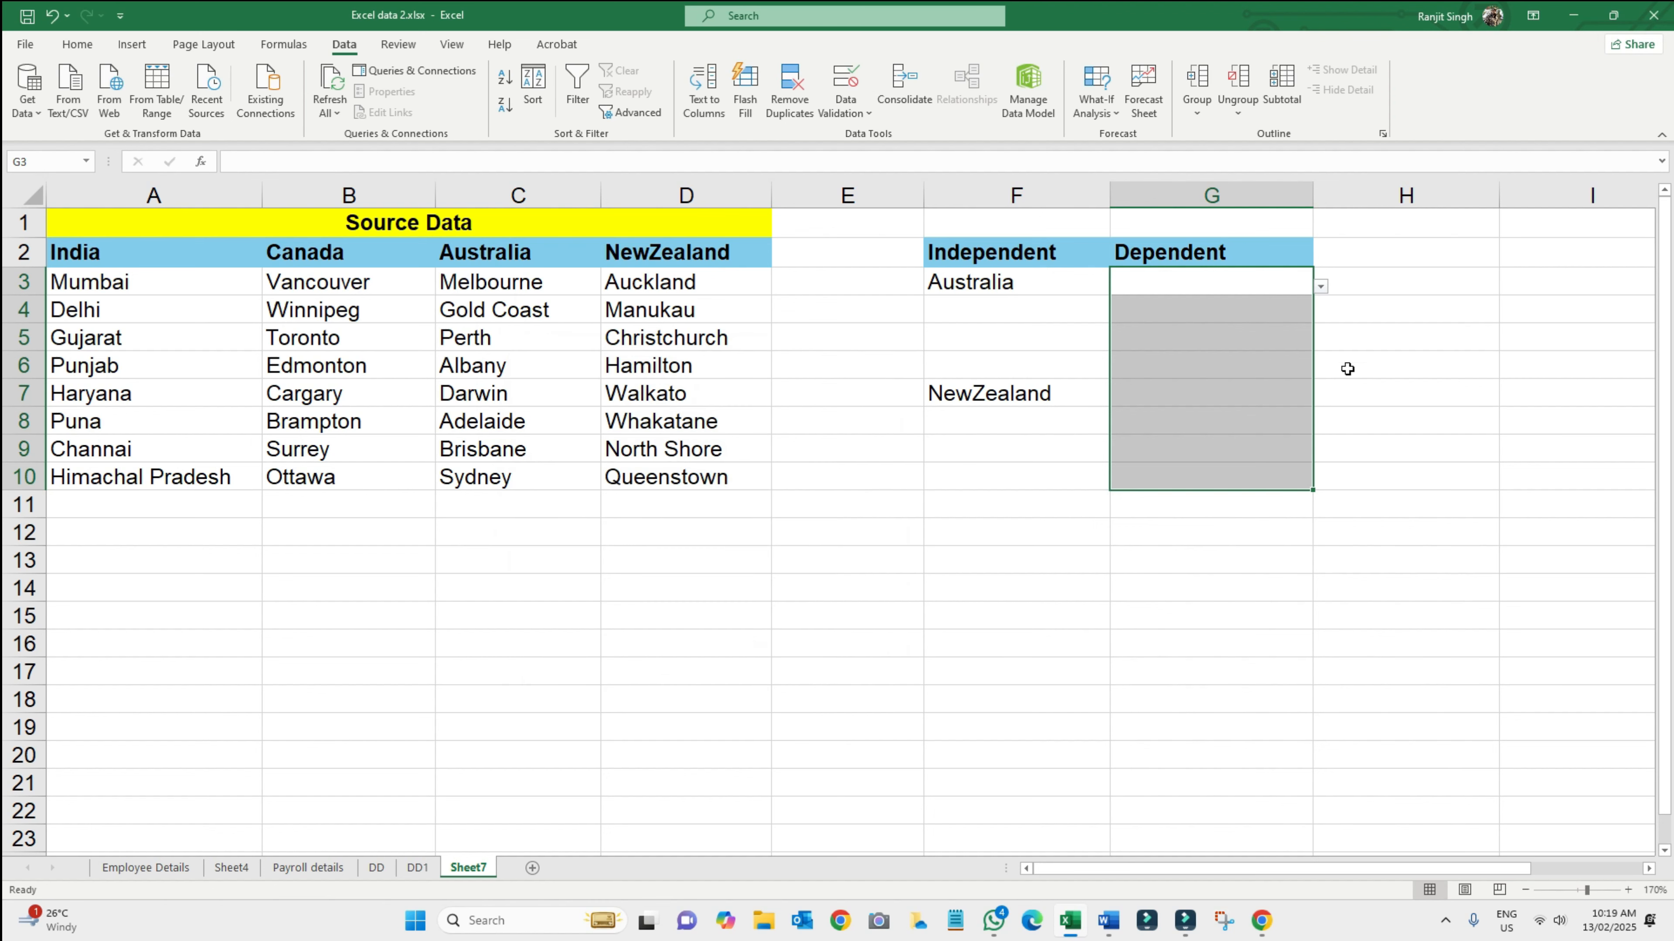
- Check the city choices offered by the dependent drop-down list in G3 without selecting one
left_click(1320, 288)
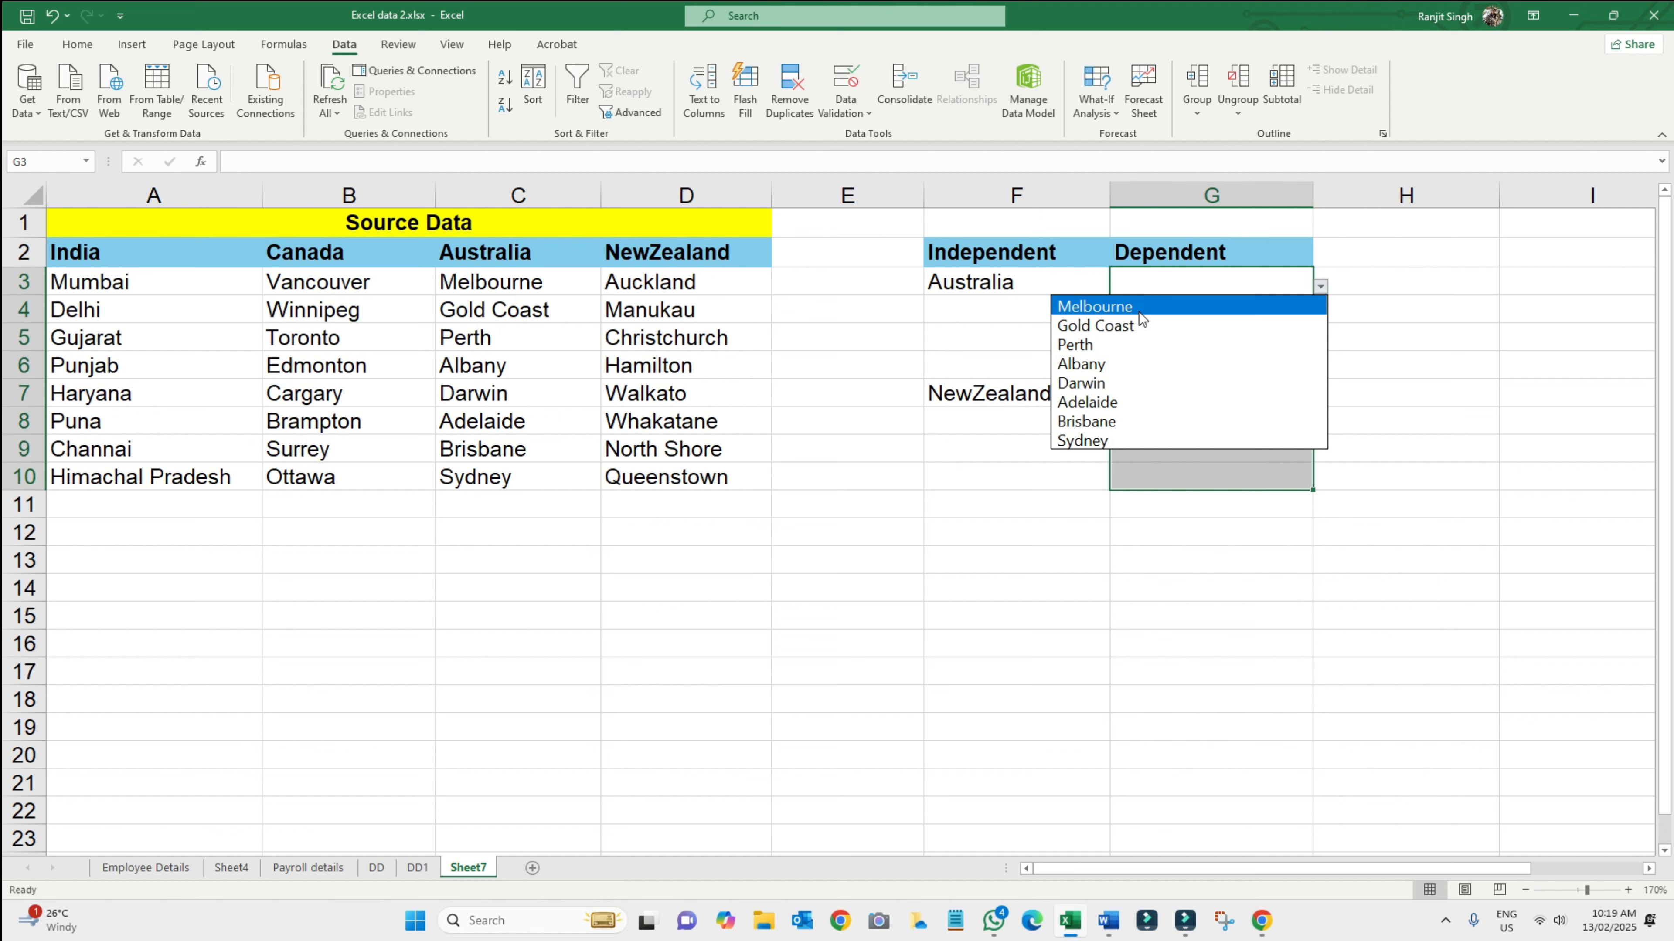
left_click(1002, 510)
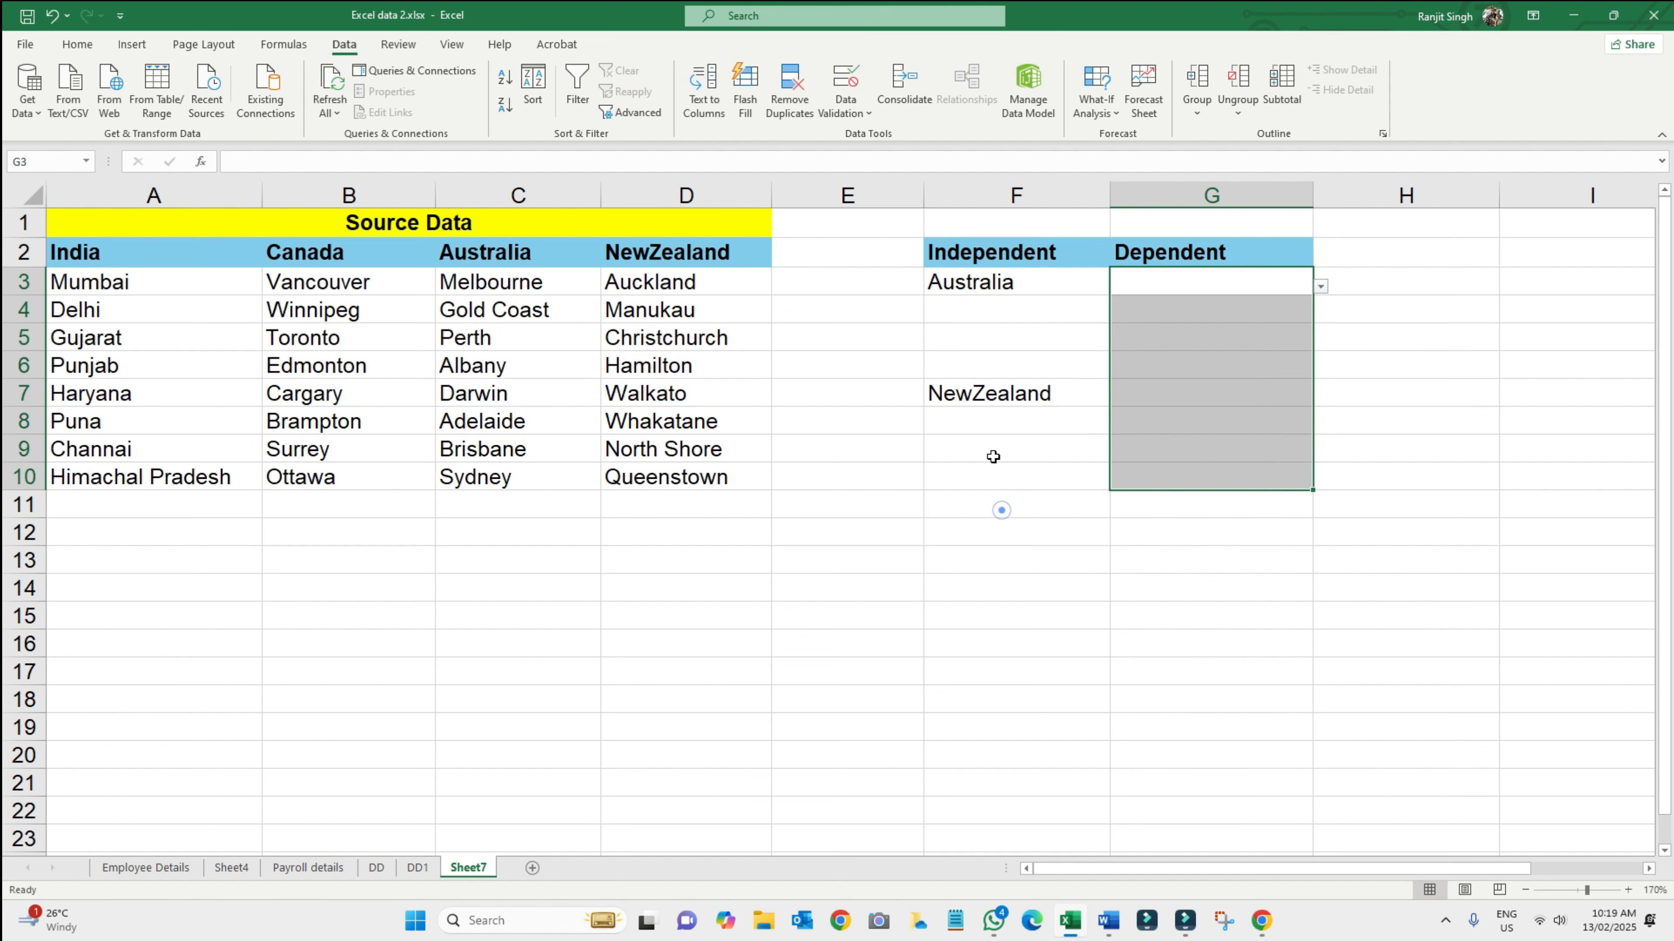
- Check the city choices offered for NewZealand by the dependent drop-down list in G7 without selecting one
left_click(1025, 391)
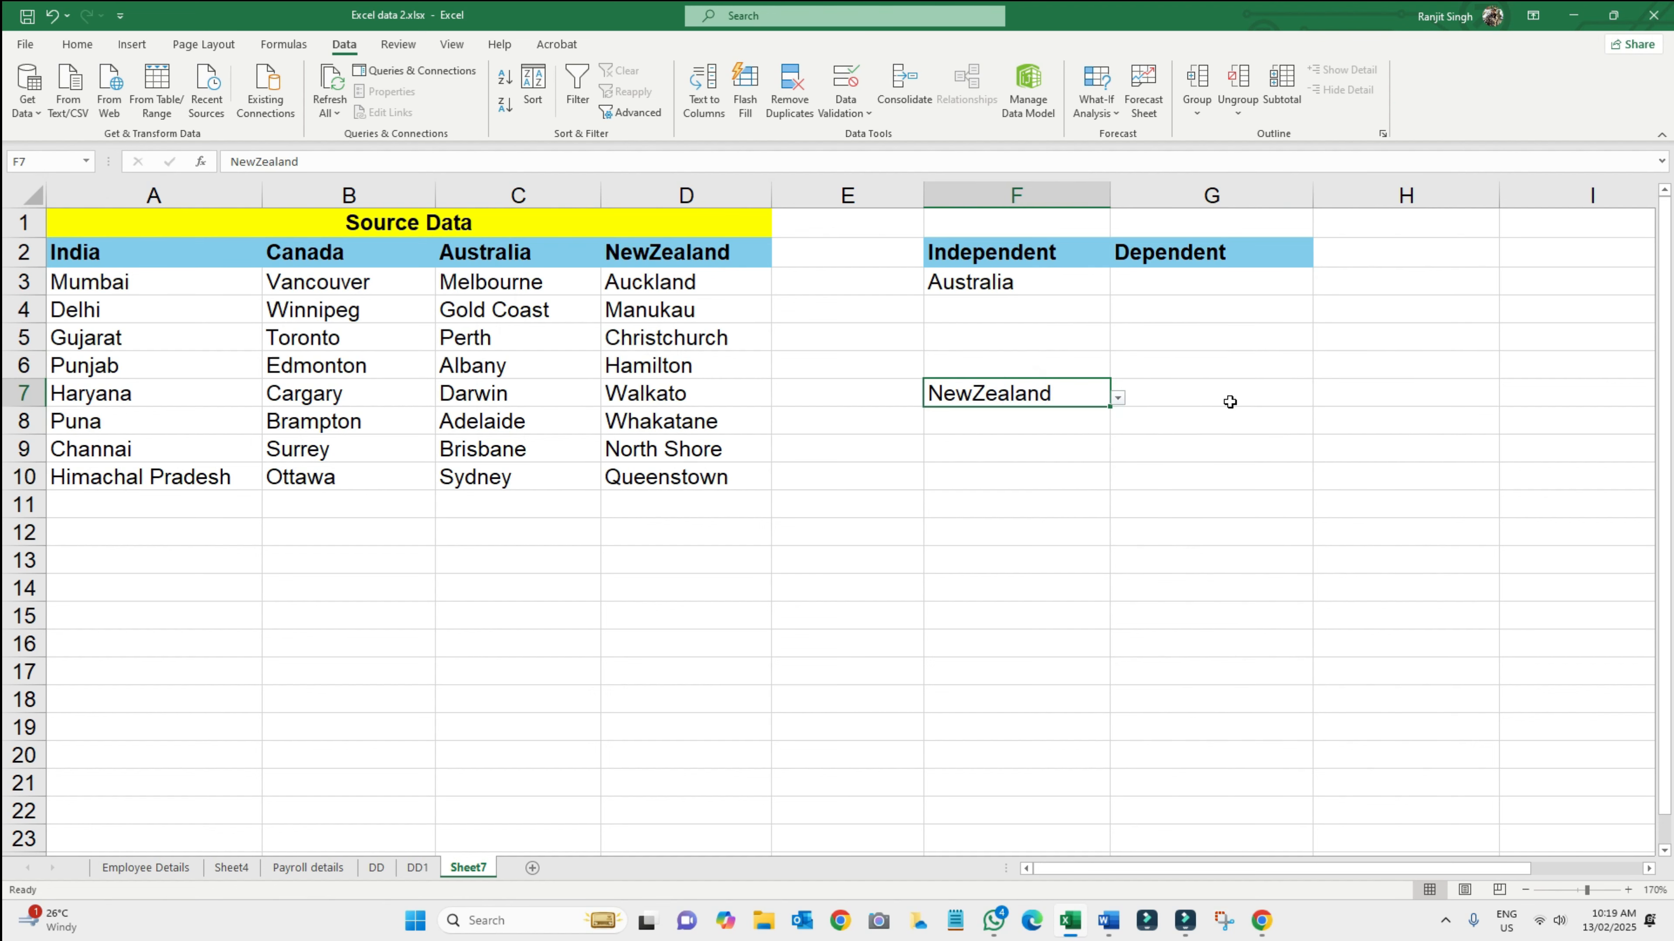
left_click(1227, 394)
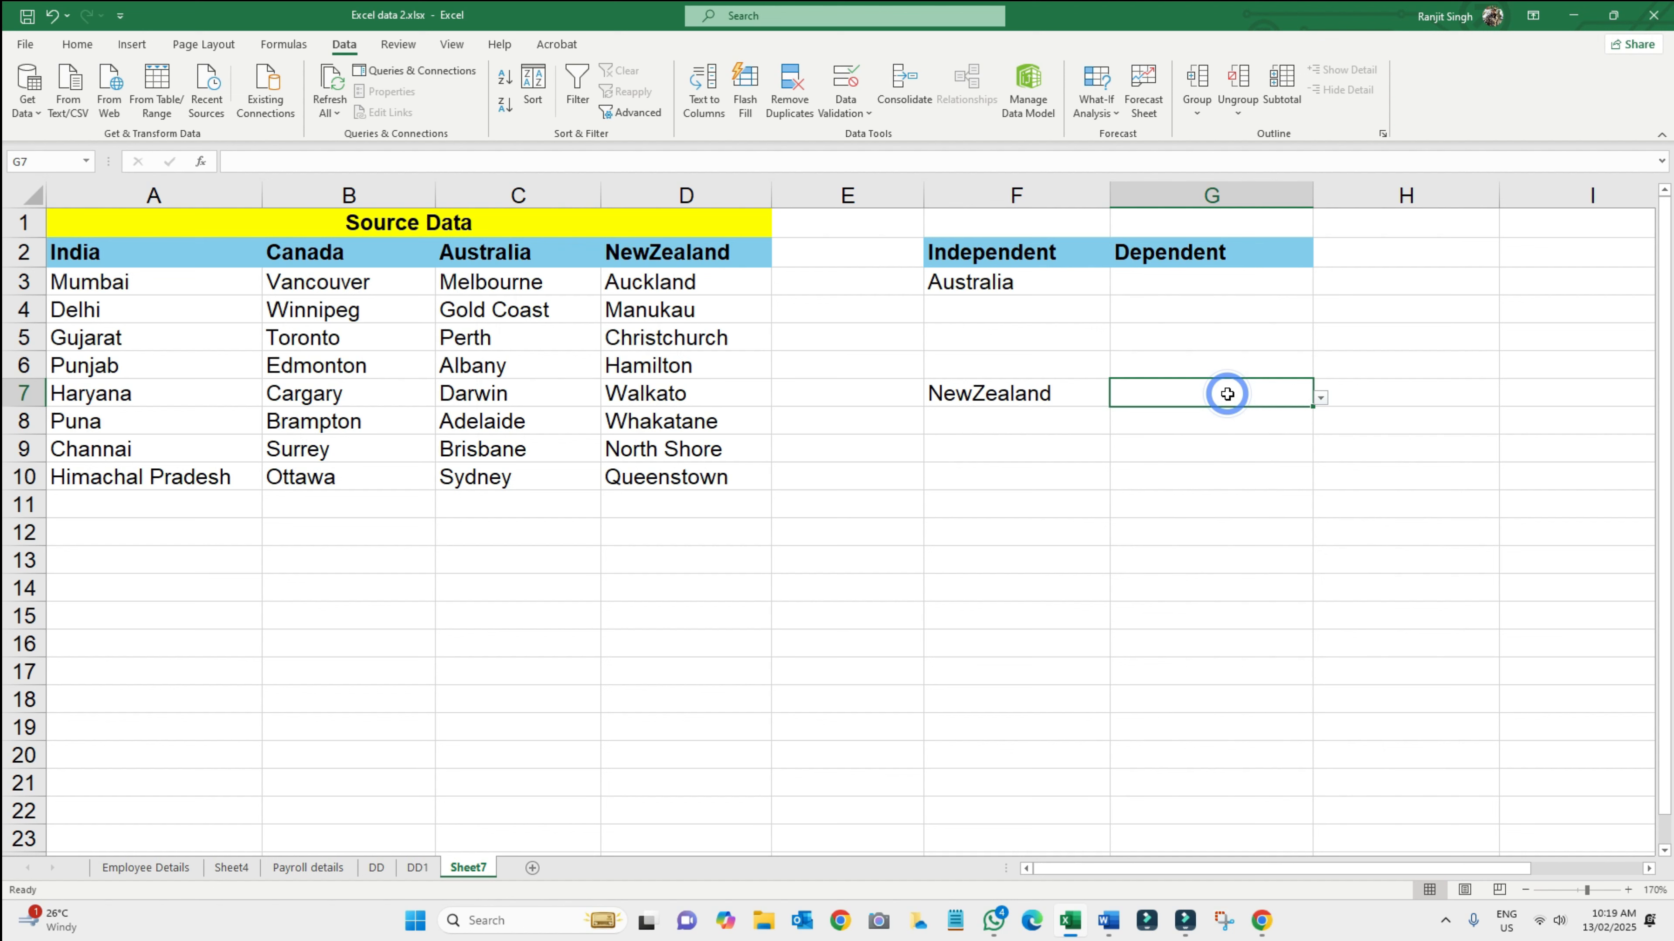
left_click(1321, 397)
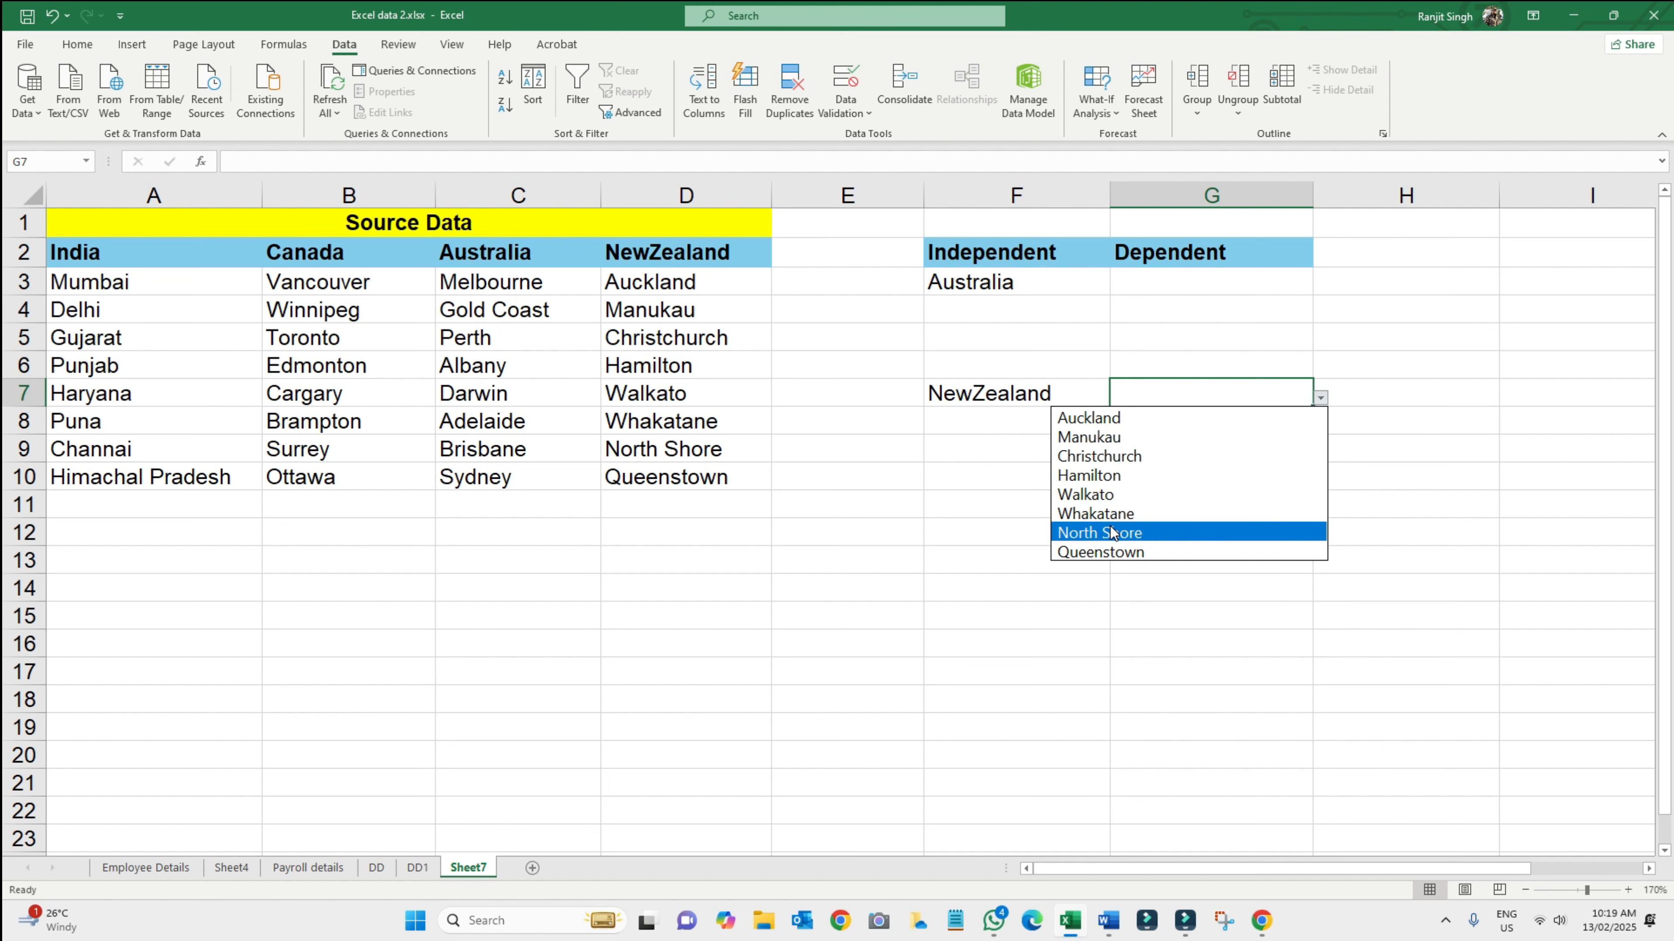
left_click(993, 447)
- Choose India as the country in F5 and display the city choices in the dependent drop-down list in G5
left_click(1002, 343)
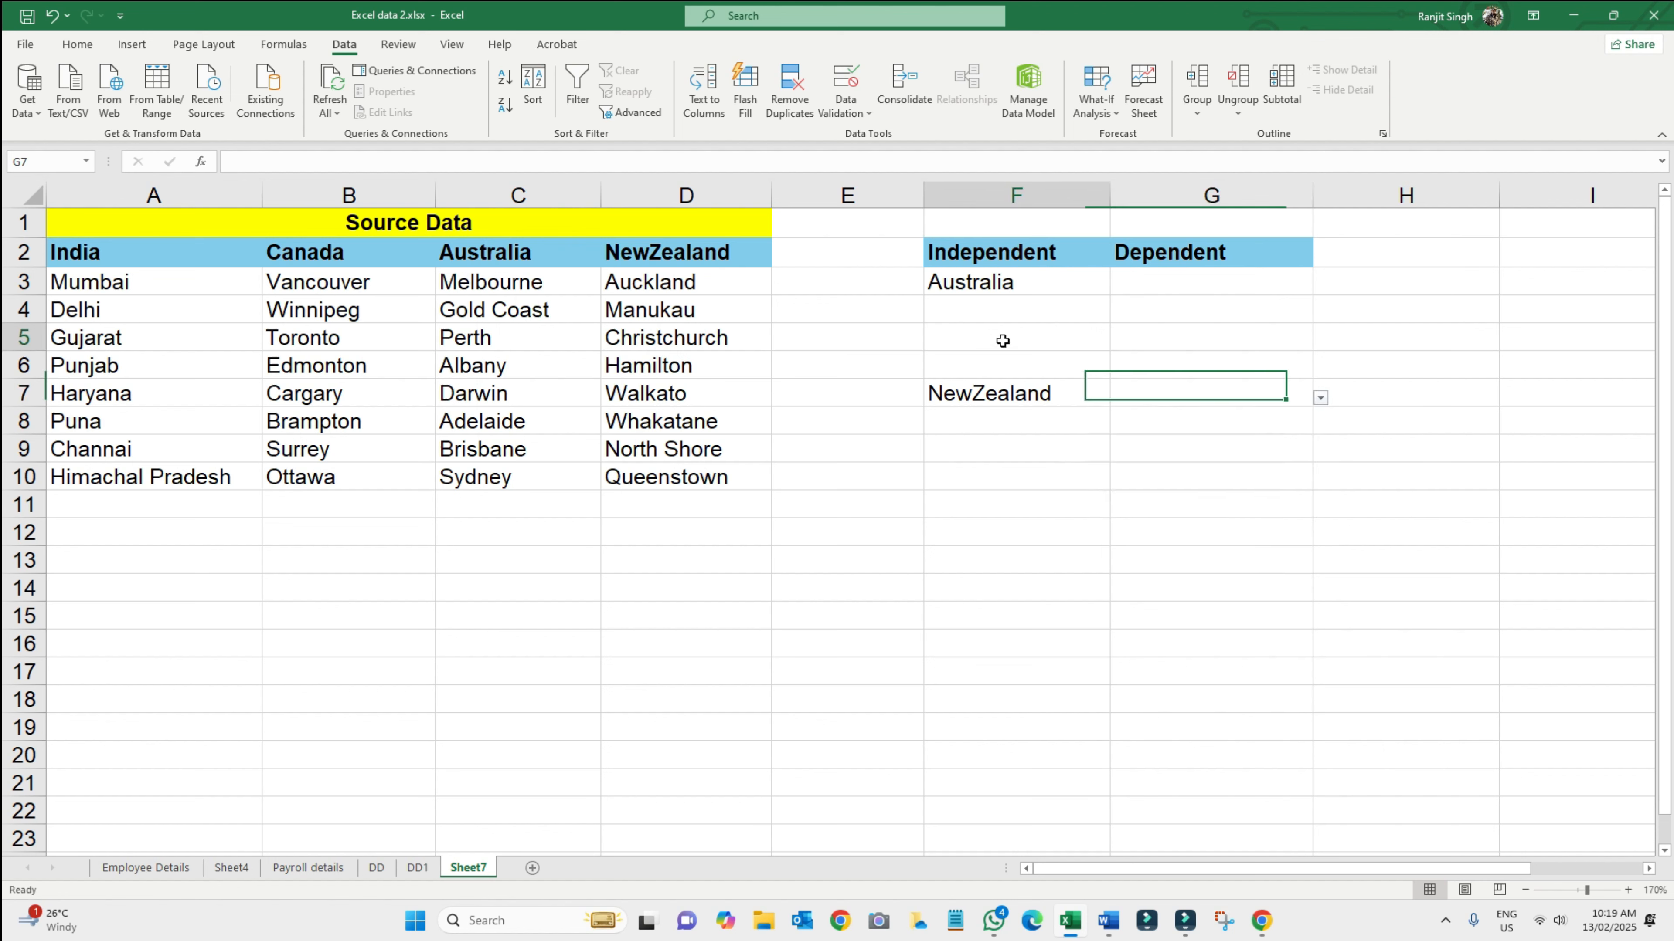
left_click(1117, 339)
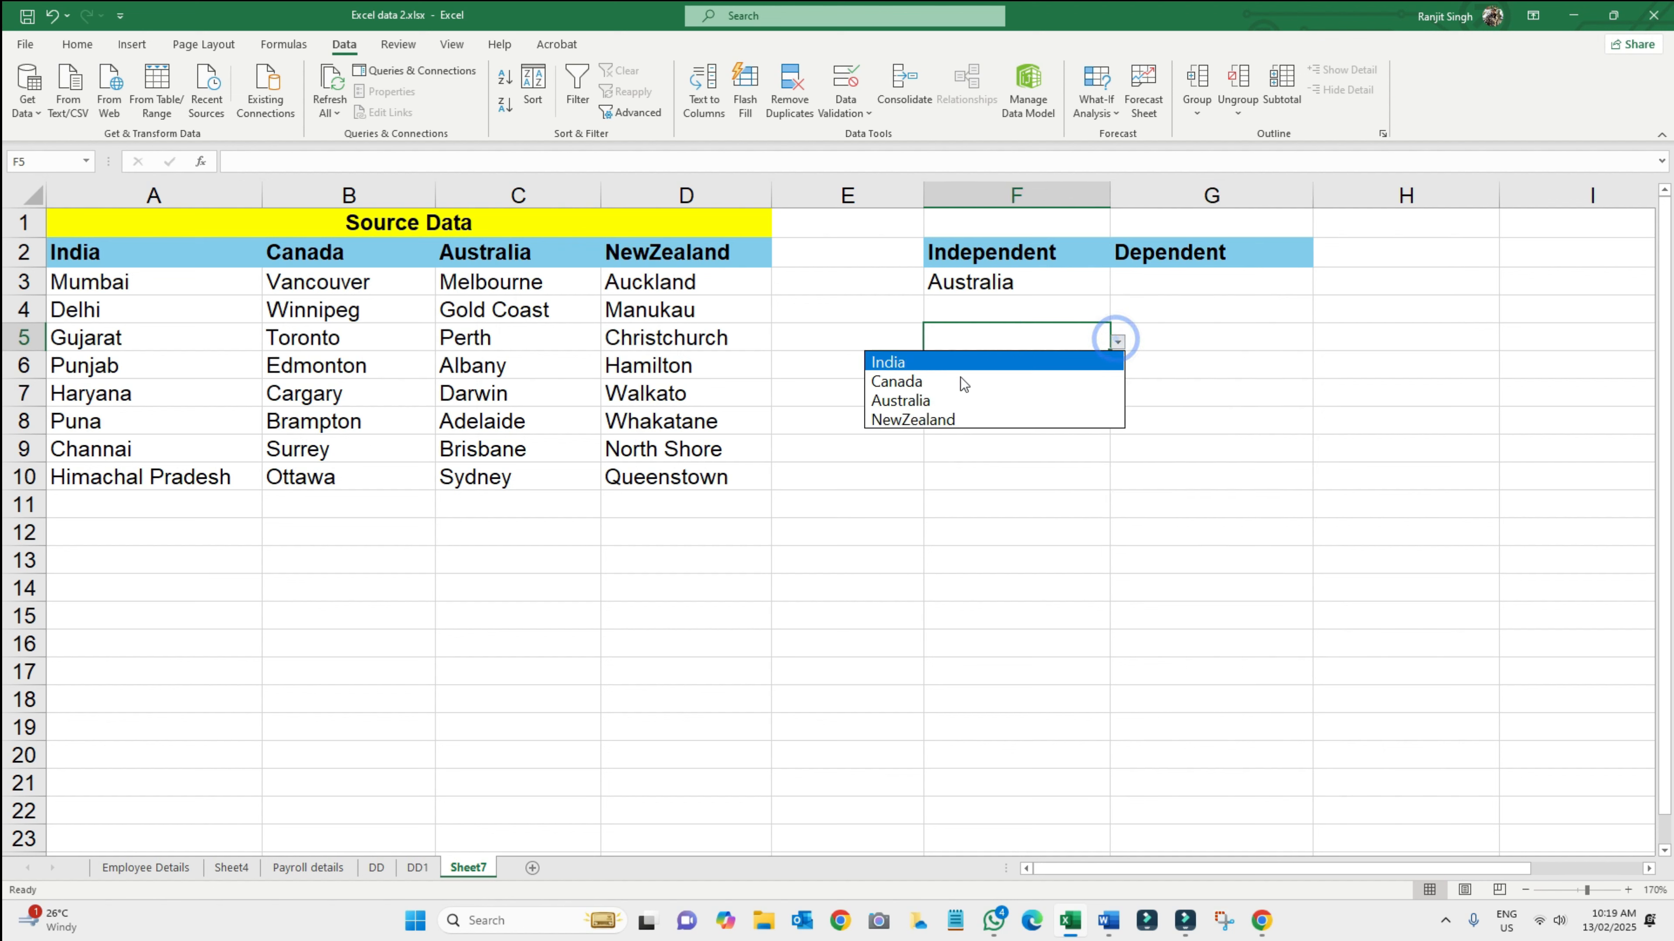
left_click(910, 363)
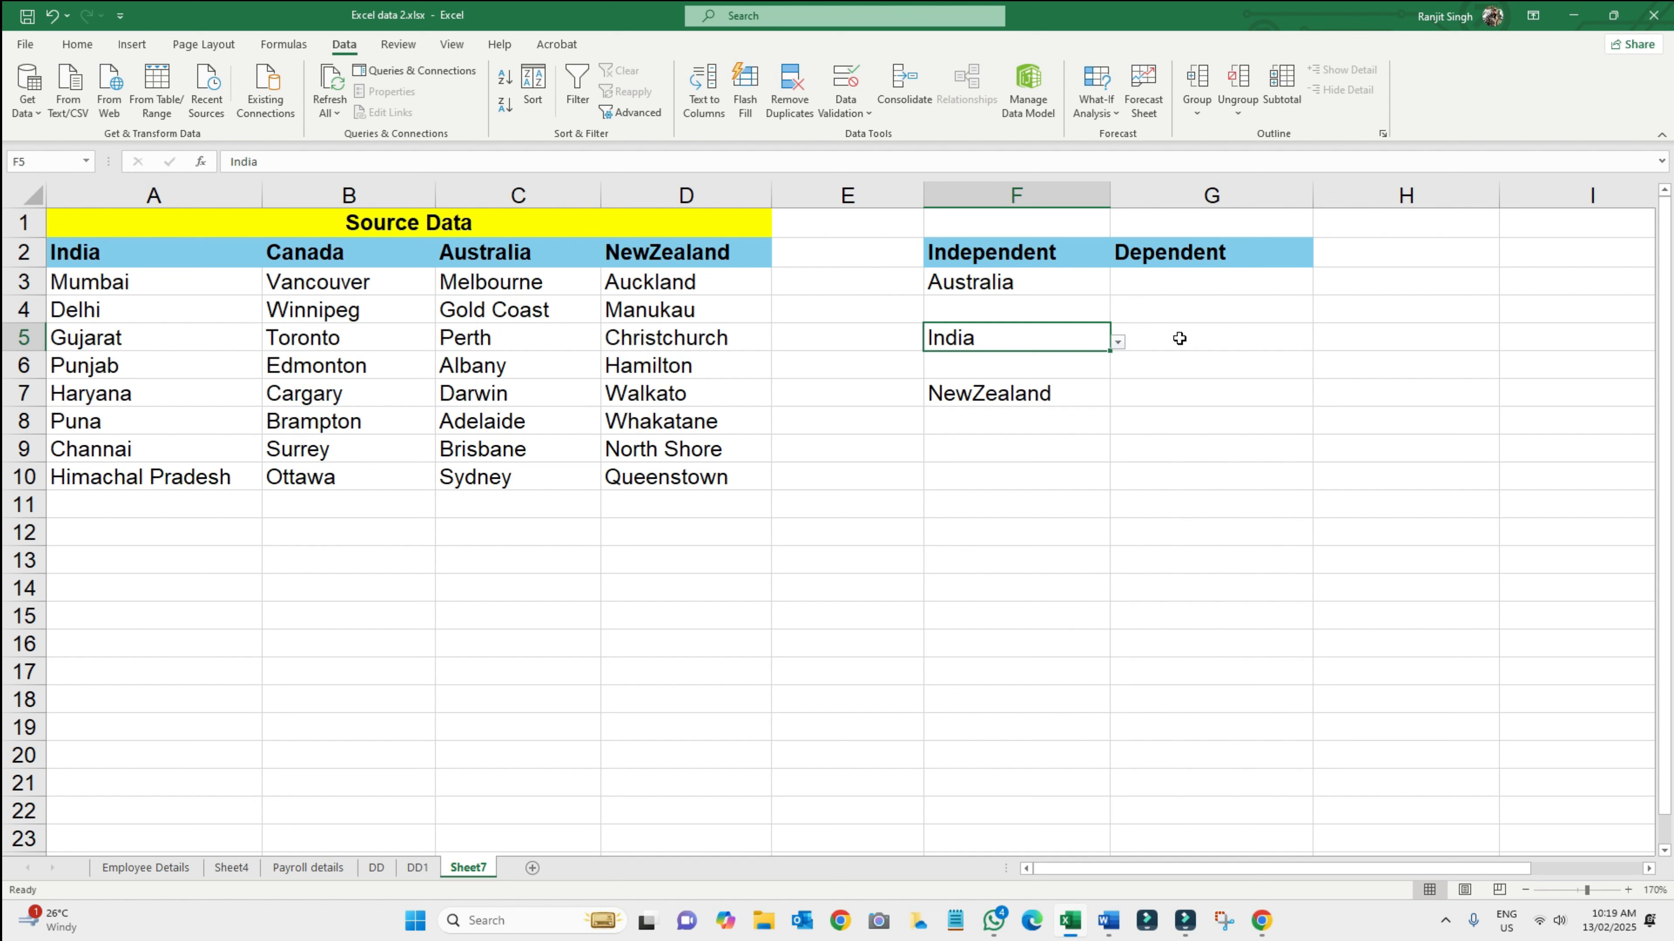
left_click(1179, 338)
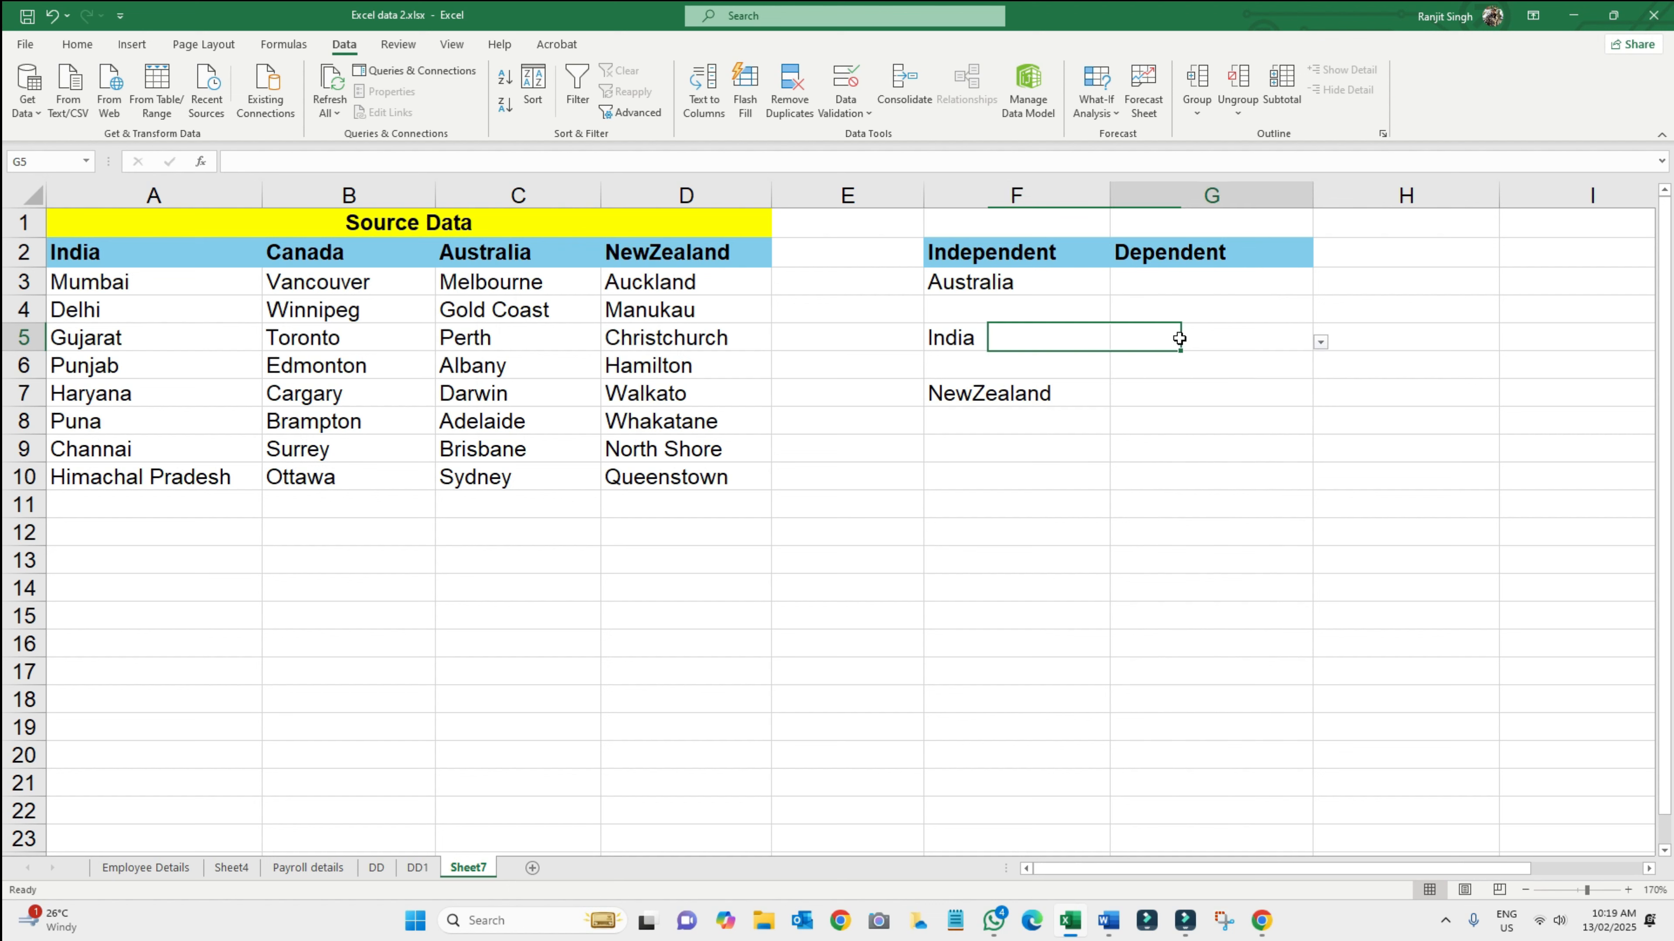
left_click(1322, 343)
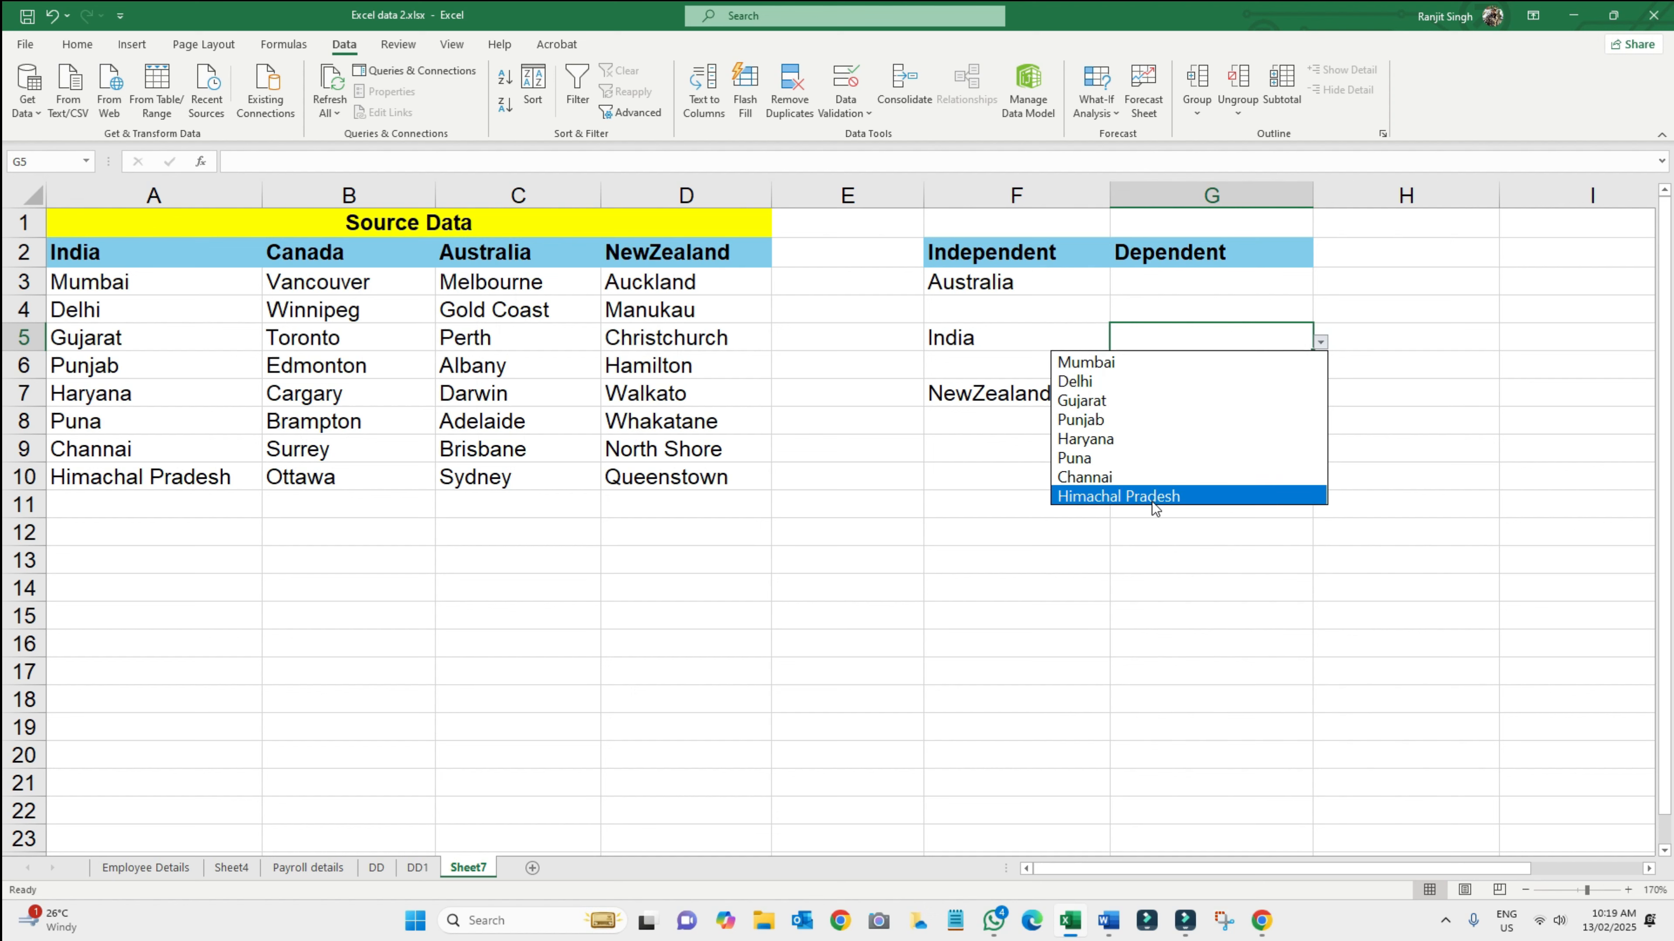